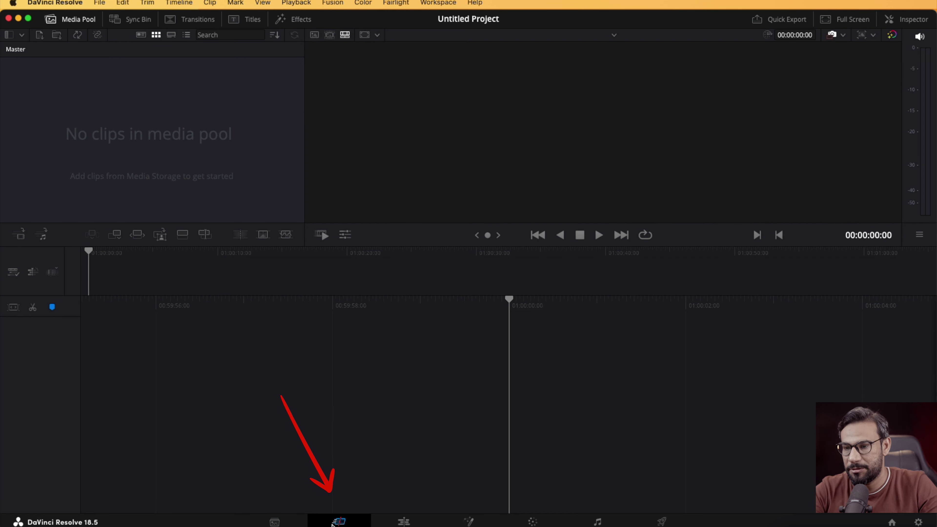
Step: Examine the layouts of the Media, Cut and Edit pages in the empty project
{"action": "left_click", "coordinate": [275, 522]}
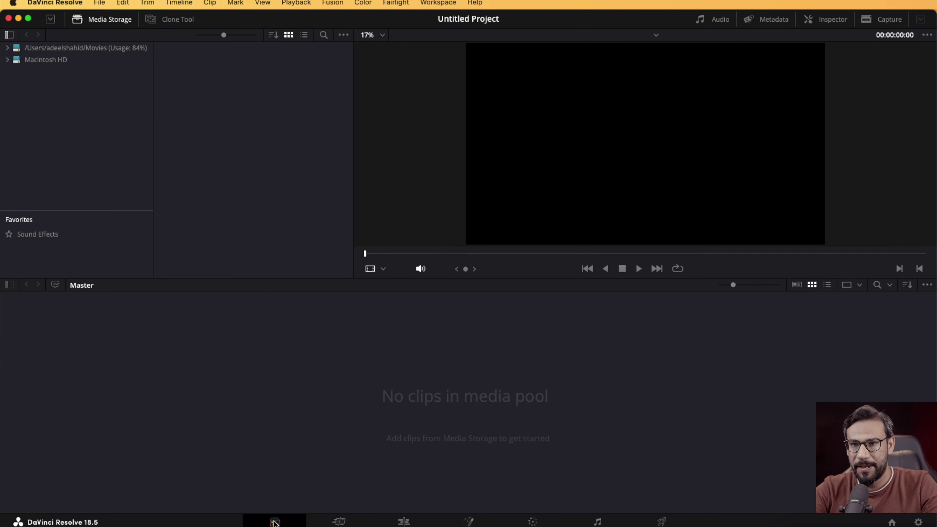
{"action": "left_click", "coordinate": [336, 522]}
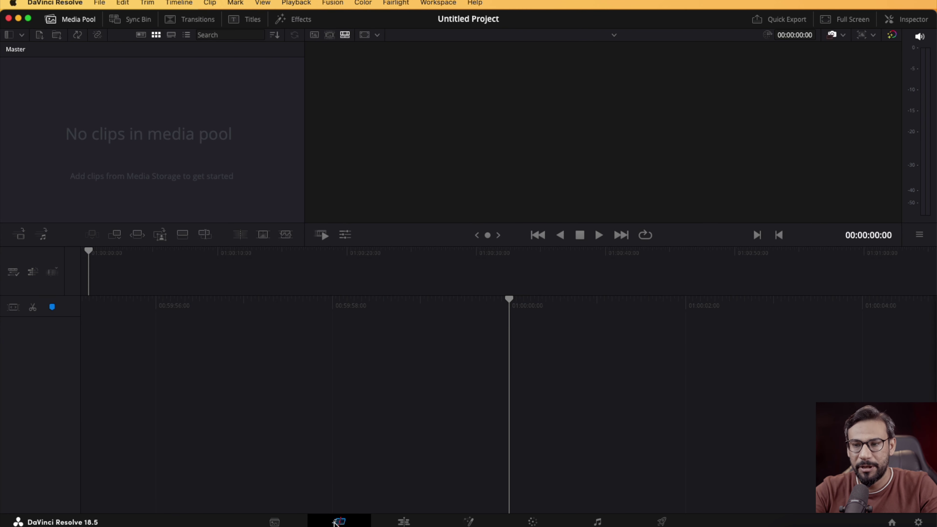
{"action": "left_click", "coordinate": [404, 522]}
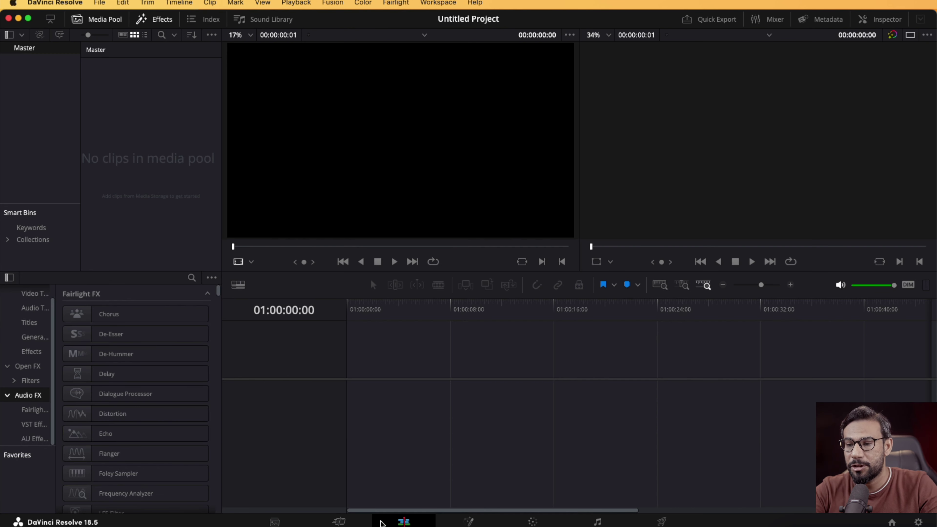
{"action": "left_click", "coordinate": [339, 522]}
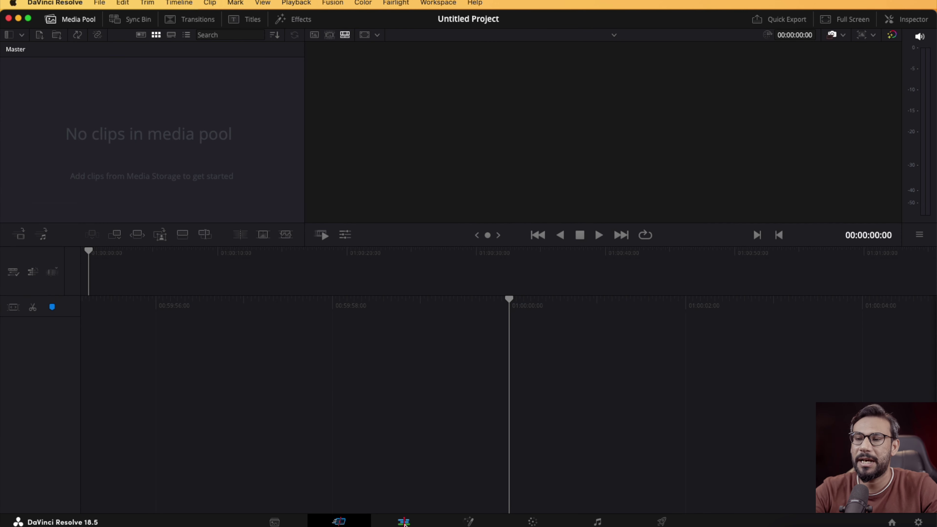
{"action": "left_click", "coordinate": [404, 522]}
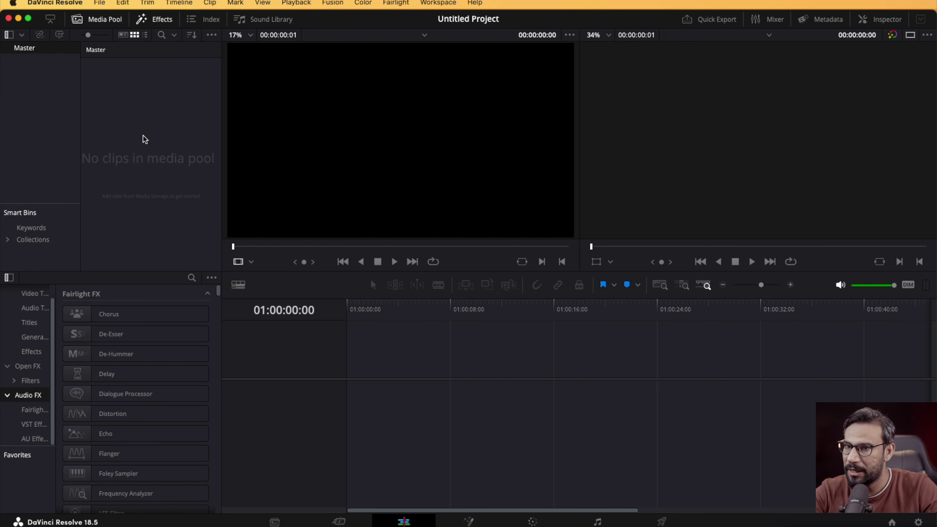
{"action": "left_click", "coordinate": [339, 522]}
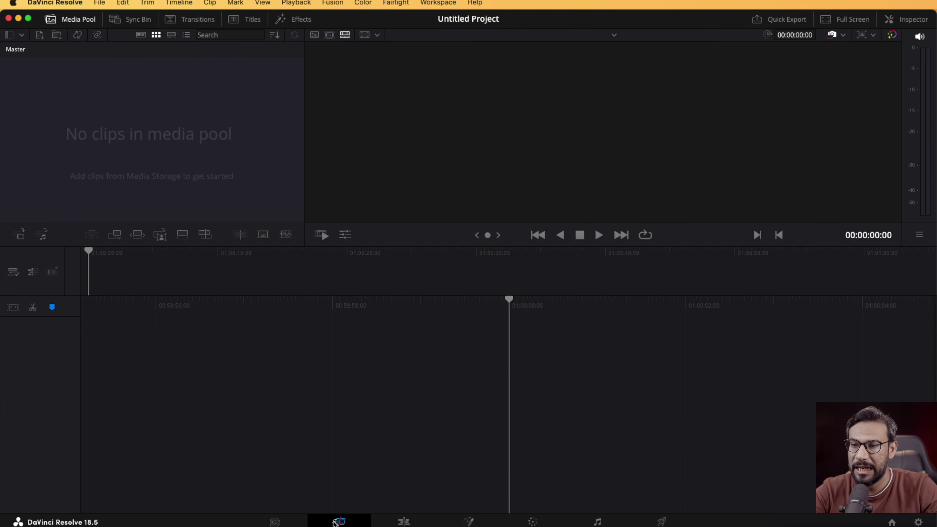
{"action": "left_click", "coordinate": [273, 521]}
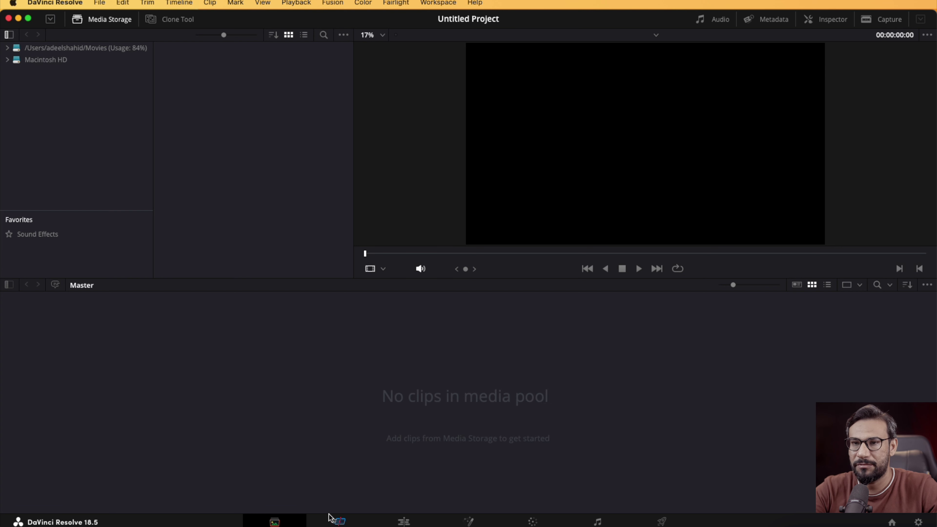
{"action": "left_click", "coordinate": [330, 522]}
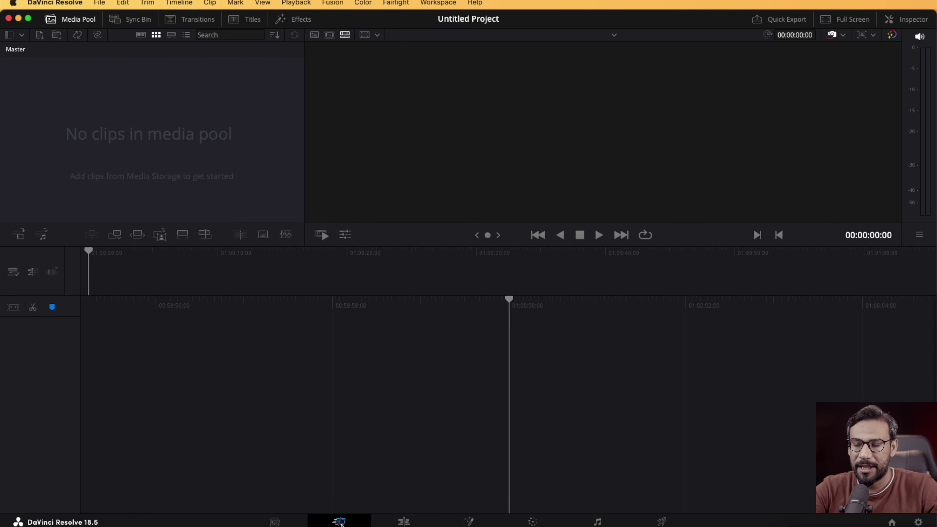
Step: On the Edit page, import class 3.mov into a new timeline on Video 1 and mute the Audio 1 track
{"action": "left_click", "coordinate": [403, 522]}
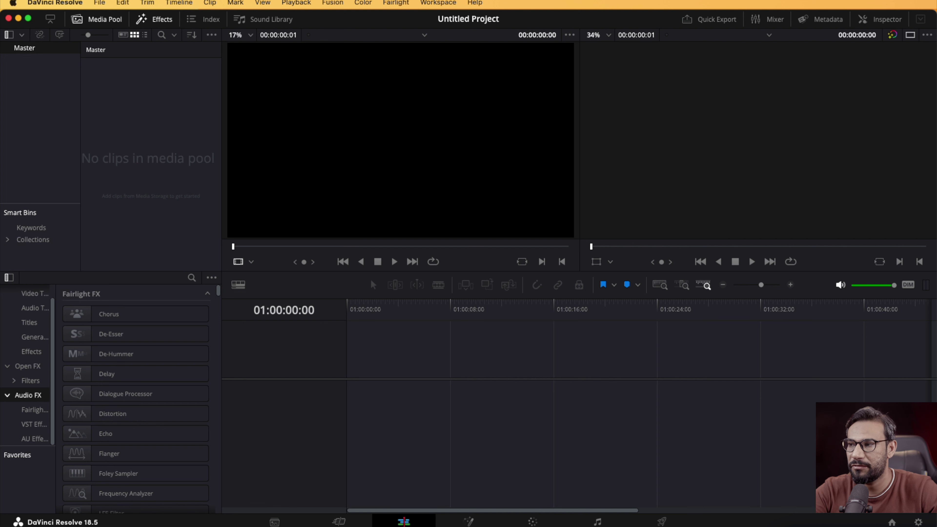
{"action": "left_click_drag", "start_coordinate": [936, 301], "coordinate": [394, 383]}
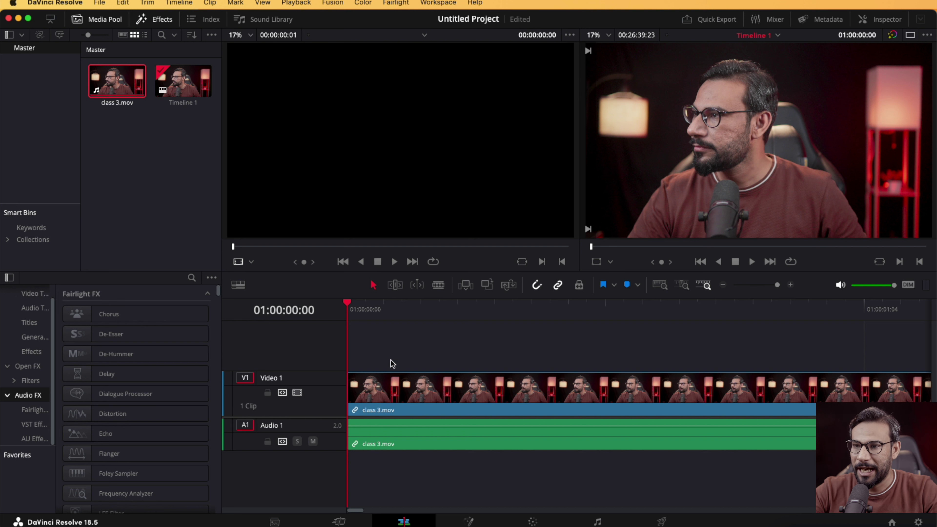
{"action": "scroll", "coordinate": [382, 342], "scroll_direction": "right", "scroll_amount": 10}
{"action": "scroll", "coordinate": [383, 341], "scroll_direction": "left", "scroll_amount": 10}
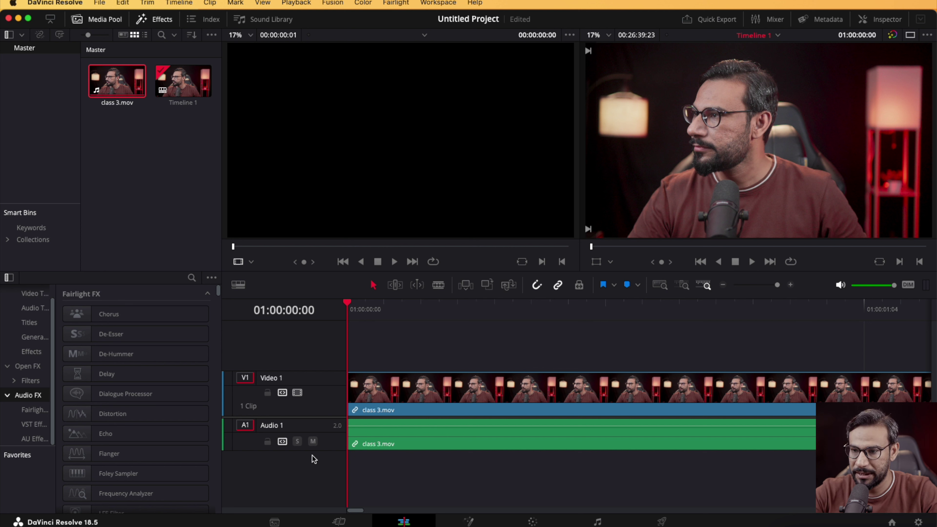
{"action": "left_click", "coordinate": [312, 441]}
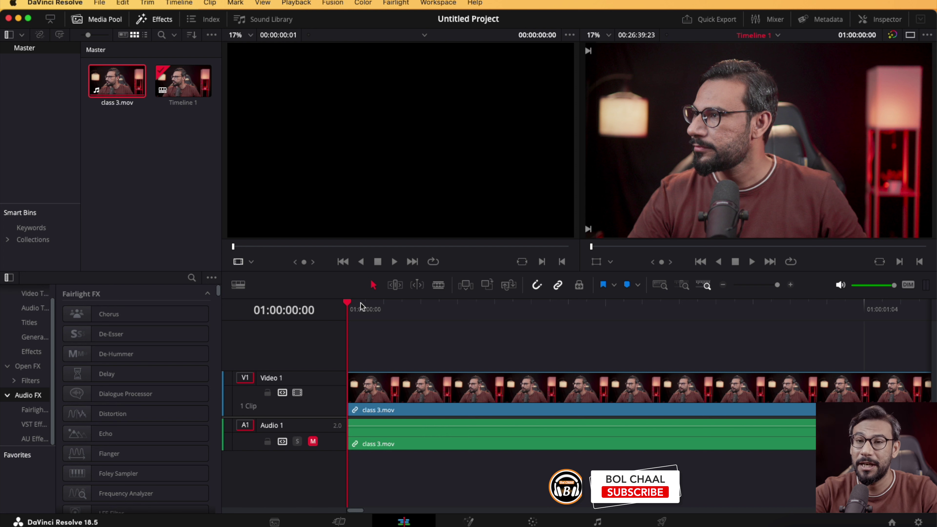
Step: Check the timeline on the Cut page, then import NT2A.mp4 onto Video 2 on the Edit page, starting at about 01:00:00:05
{"action": "left_click", "coordinate": [338, 521]}
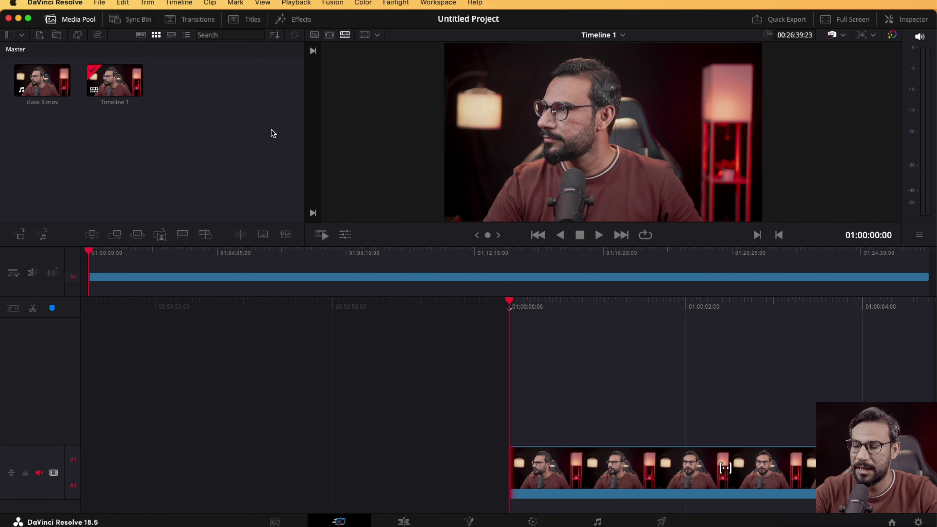
{"action": "left_click", "coordinate": [403, 522]}
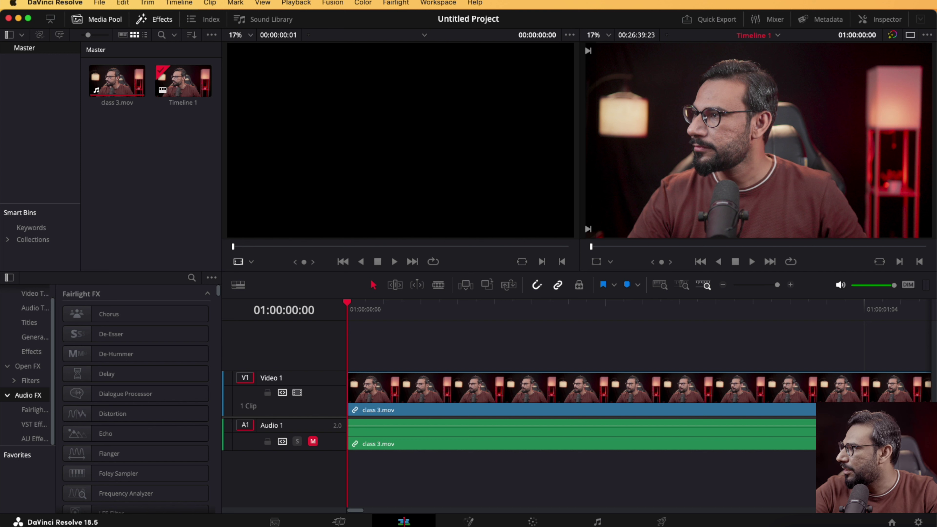
{"action": "left_click_drag", "start_coordinate": [936, 325], "coordinate": [430, 348]}
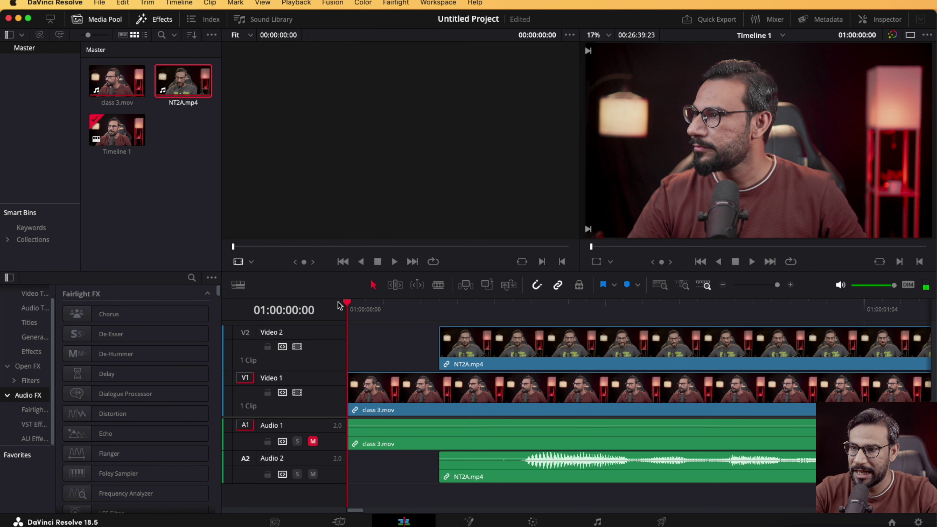
Step: Play back the stacked clips and mute the timeline's monitoring audio
{"action": "key", "text": "space"}
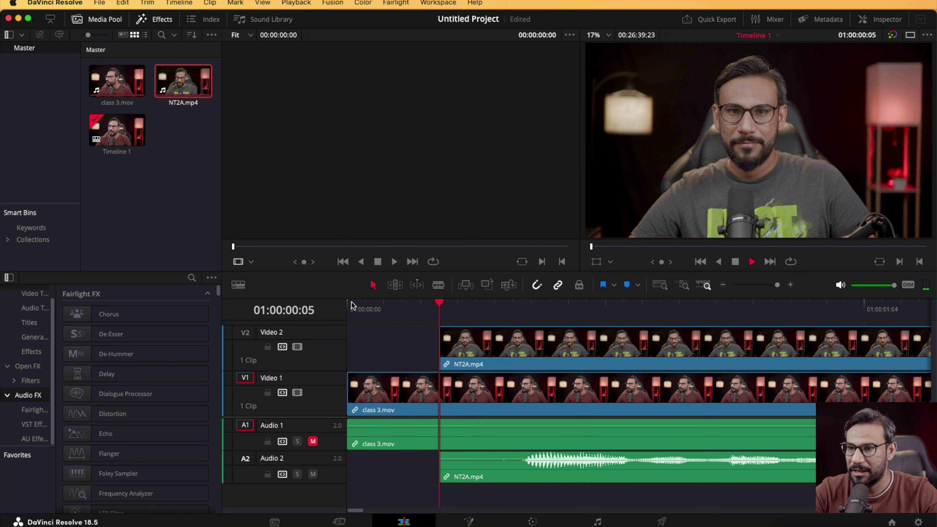
{"action": "key", "text": "space"}
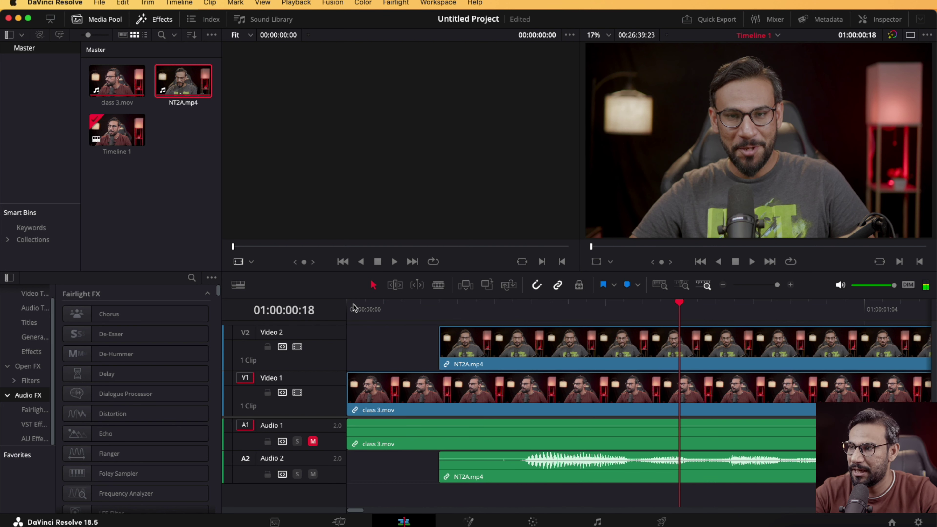
{"action": "left_click", "coordinate": [839, 283]}
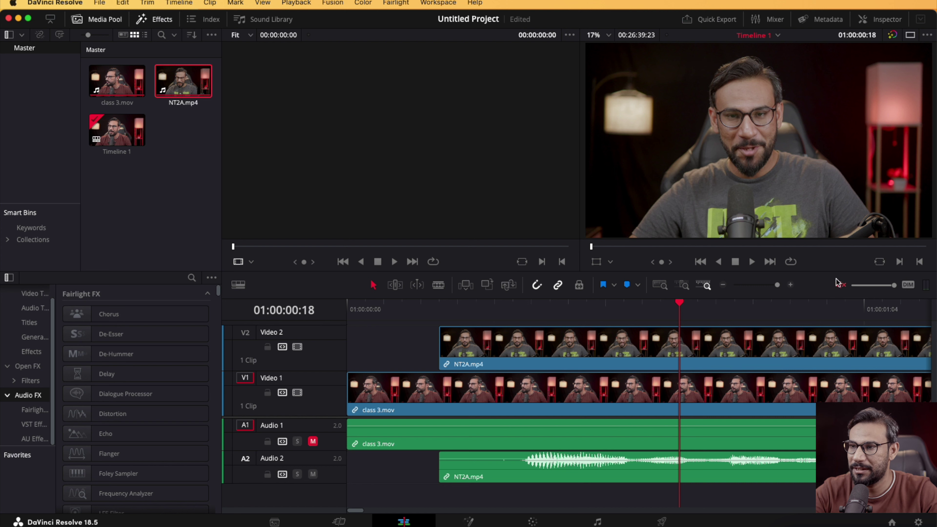
{"action": "key", "text": "space"}
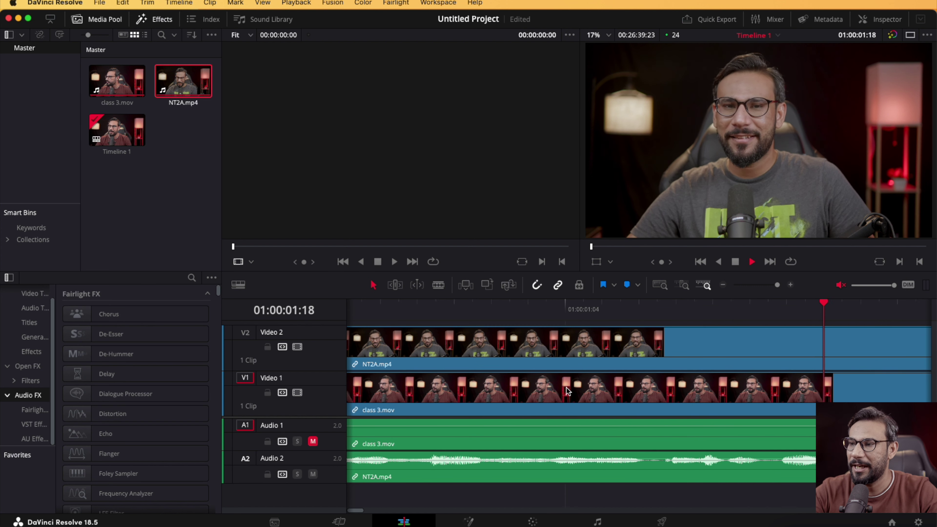
{"action": "key", "text": "space"}
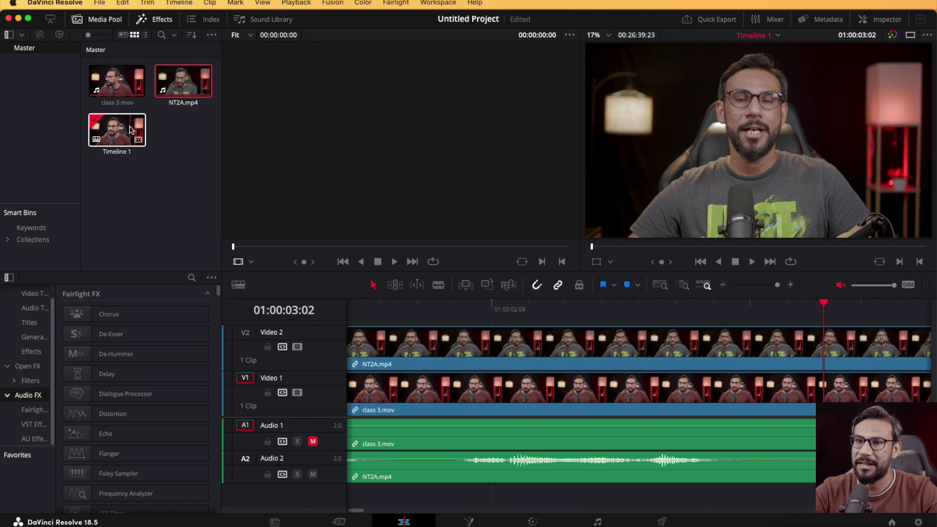
Step: Import k688 web.mp4 onto Video 1, overwriting part of class 3.mov beneath the NT2A.mp4 clip
{"action": "double_click", "coordinate": [177, 90]}
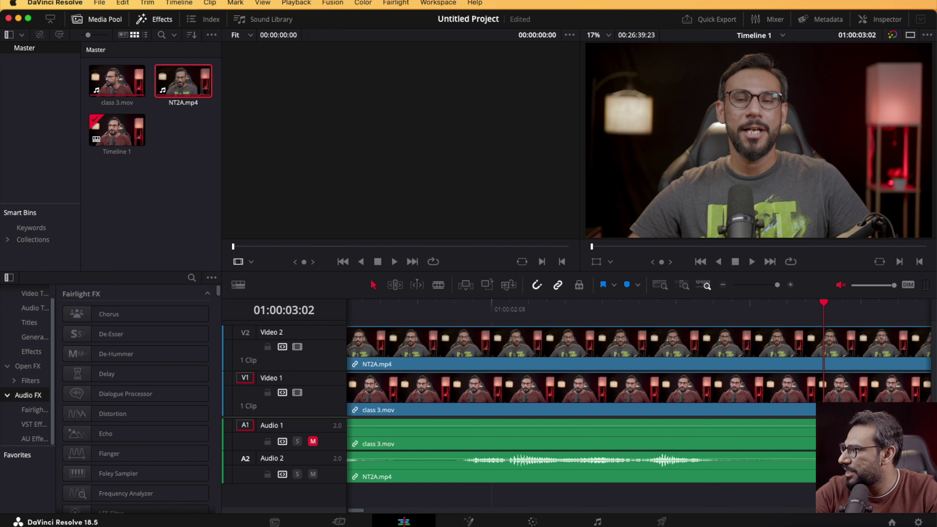
{"action": "left_click_drag", "start_coordinate": [936, 287], "coordinate": [546, 319]}
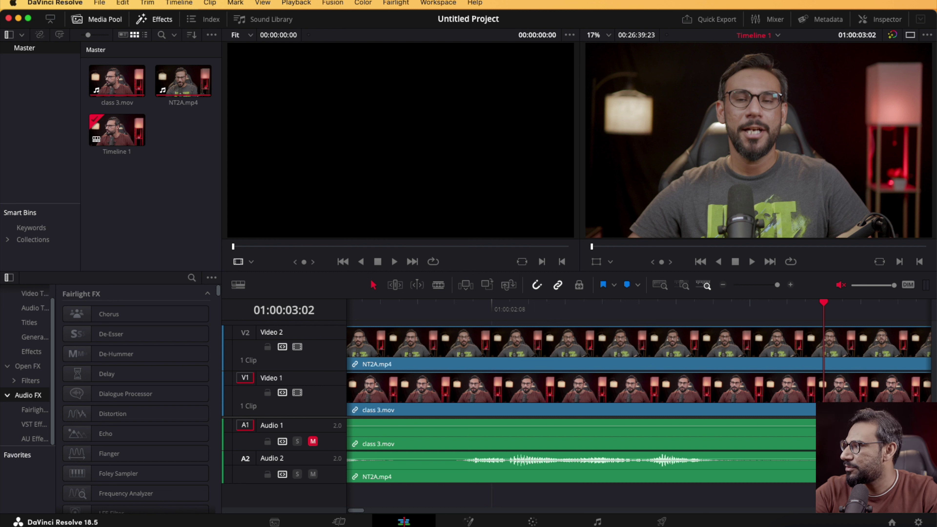
{"action": "left_click_drag", "start_coordinate": [763, 355], "coordinate": [693, 384]}
{"action": "left_click", "coordinate": [131, 216]}
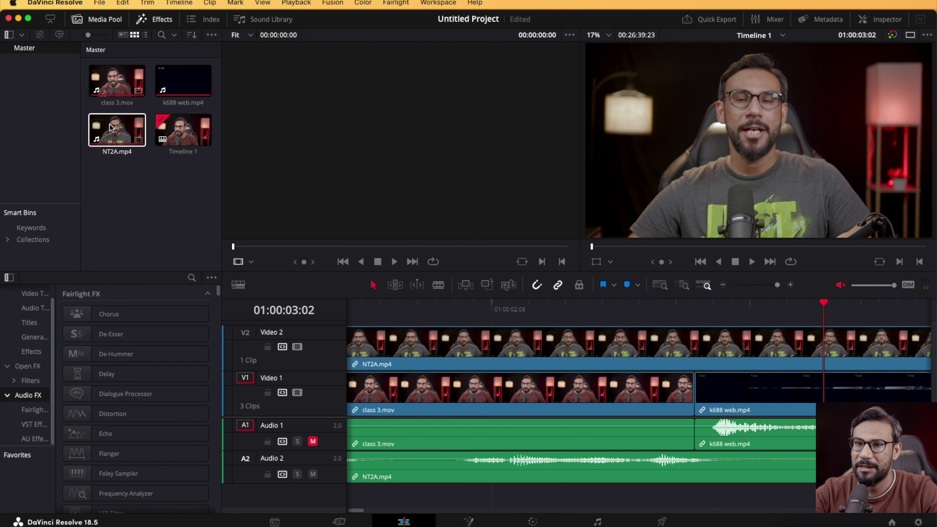
Step: Delete the NT2A.mp4 clip from Video 2 and the k688 web.mp4 clip from Video 1
{"action": "scroll", "coordinate": [793, 364], "scroll_direction": "right", "scroll_amount": 3}
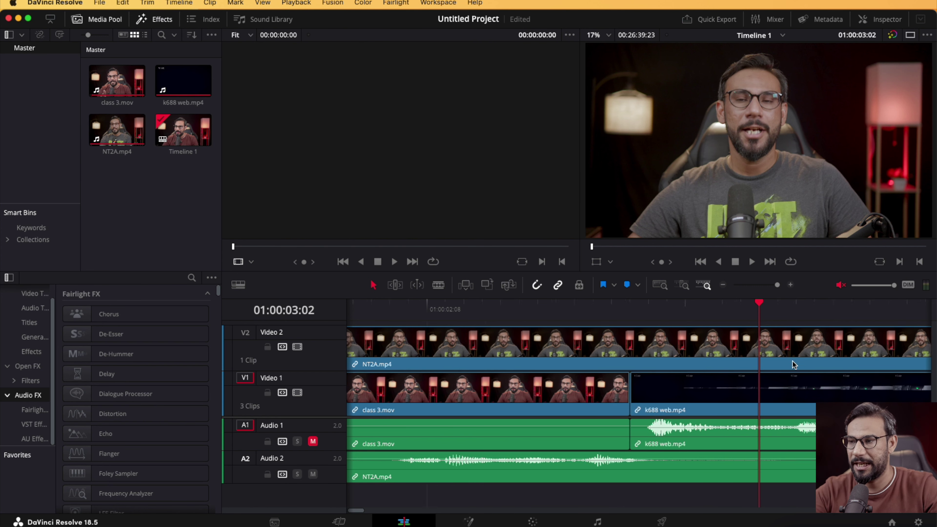
{"action": "scroll", "coordinate": [712, 357], "scroll_direction": "right", "scroll_amount": 10}
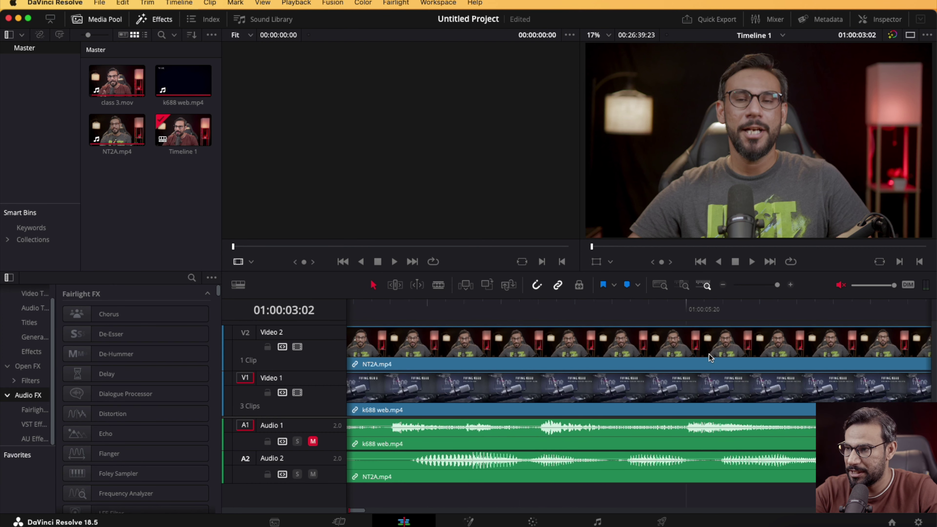
{"action": "scroll", "coordinate": [708, 354], "scroll_direction": "right", "scroll_amount": 5}
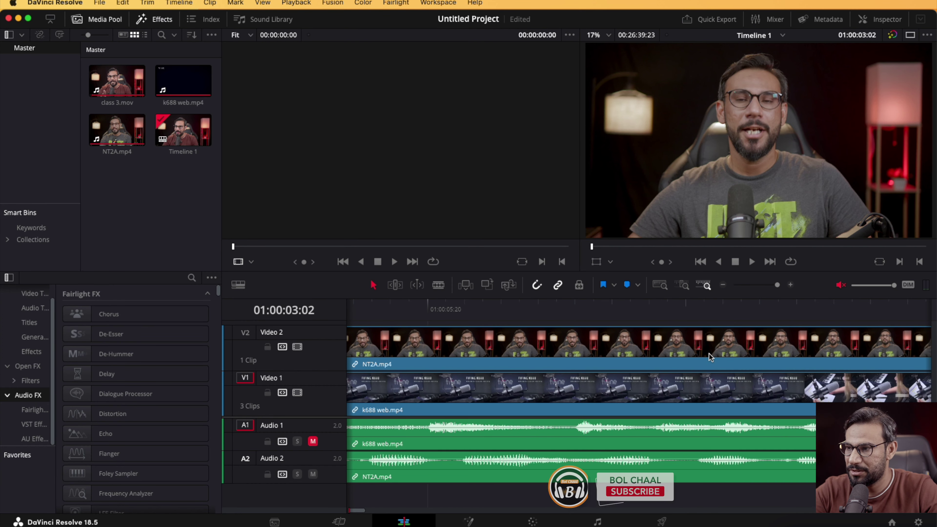
{"action": "left_click", "coordinate": [649, 351]}
{"action": "key", "text": "Delete"}
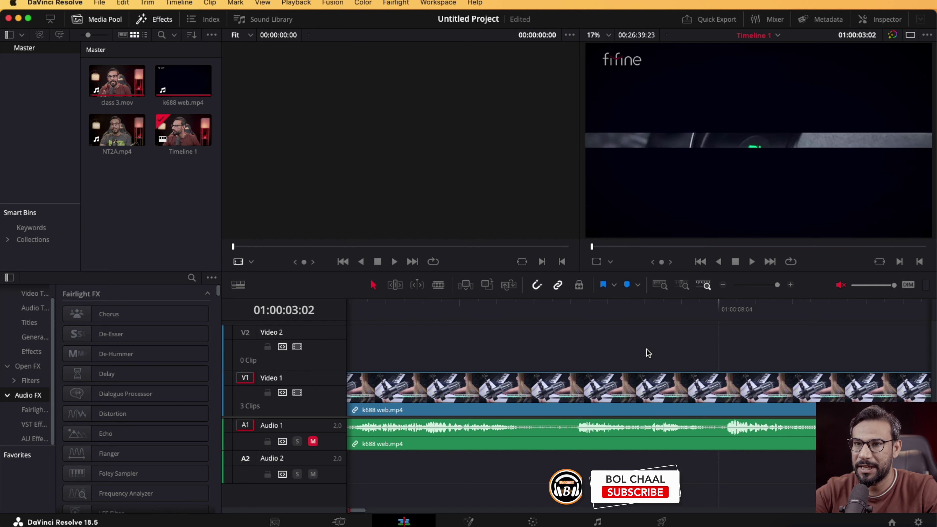
{"action": "scroll", "coordinate": [598, 380], "scroll_direction": "left", "scroll_amount": 3}
{"action": "left_click", "coordinate": [549, 390]}
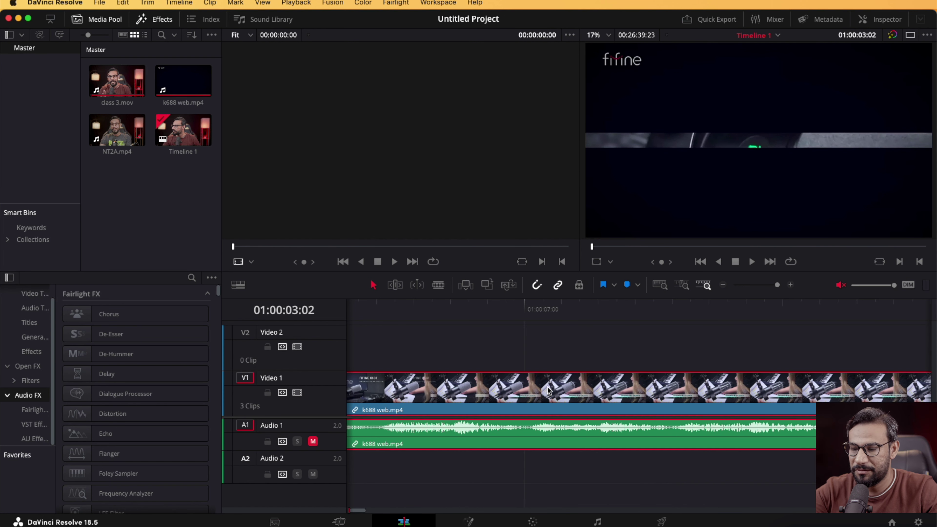
{"action": "key", "text": "Delete"}
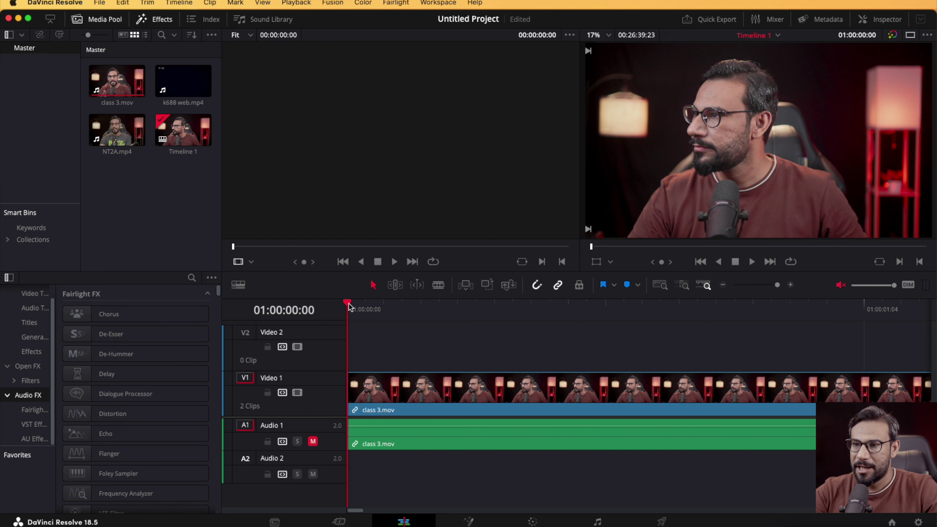
Step: Scrub both timelines on the Cut page and return the playhead to 01:00:00:00
{"action": "left_click_drag", "start_coordinate": [349, 307], "coordinate": [242, 328]}
{"action": "left_click", "coordinate": [338, 522]}
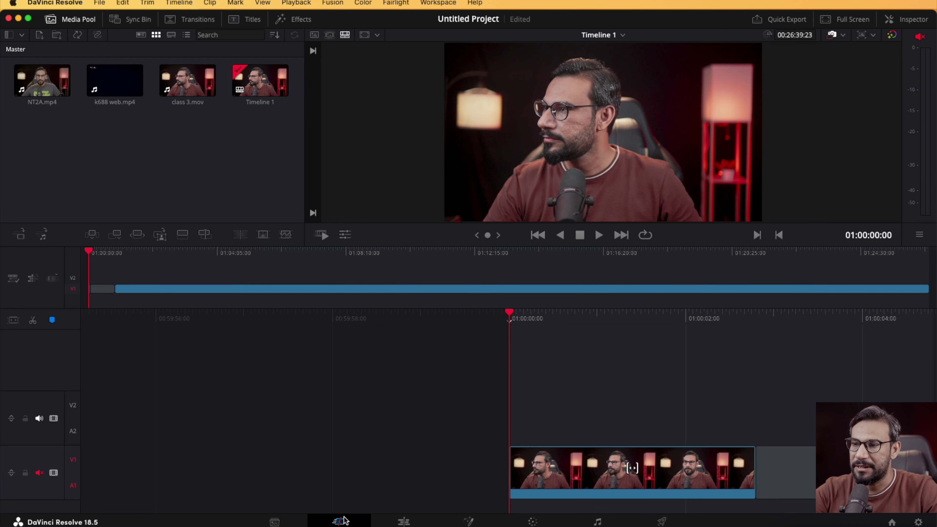
{"action": "left_click_drag", "start_coordinate": [568, 316], "coordinate": [537, 387]}
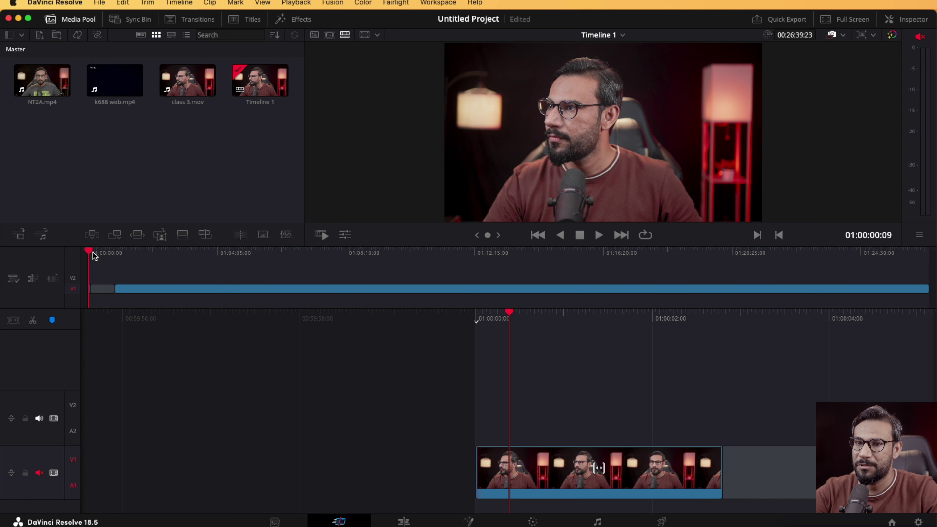
{"action": "left_click_drag", "start_coordinate": [94, 255], "coordinate": [72, 265]}
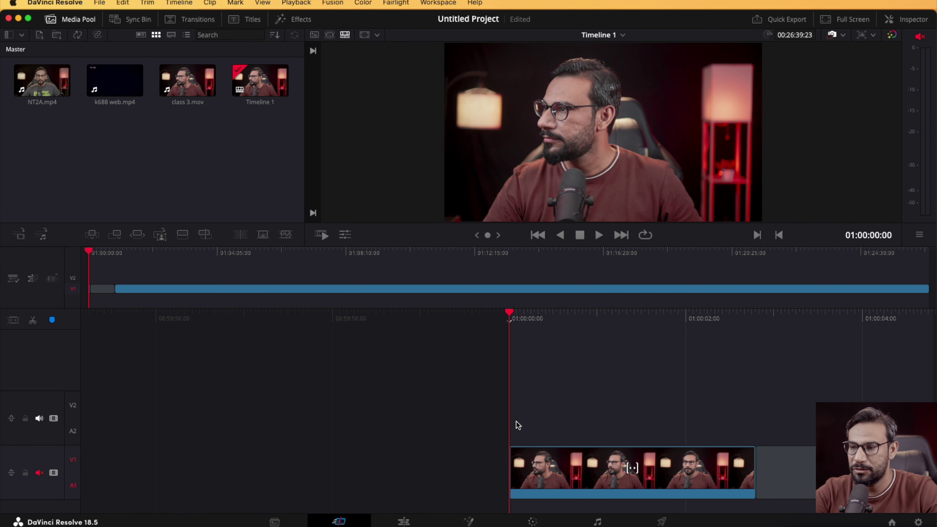
Step: Play class 3.mov on the Edit page and move the playhead to 01:00:00:22
{"action": "left_click", "coordinate": [404, 522]}
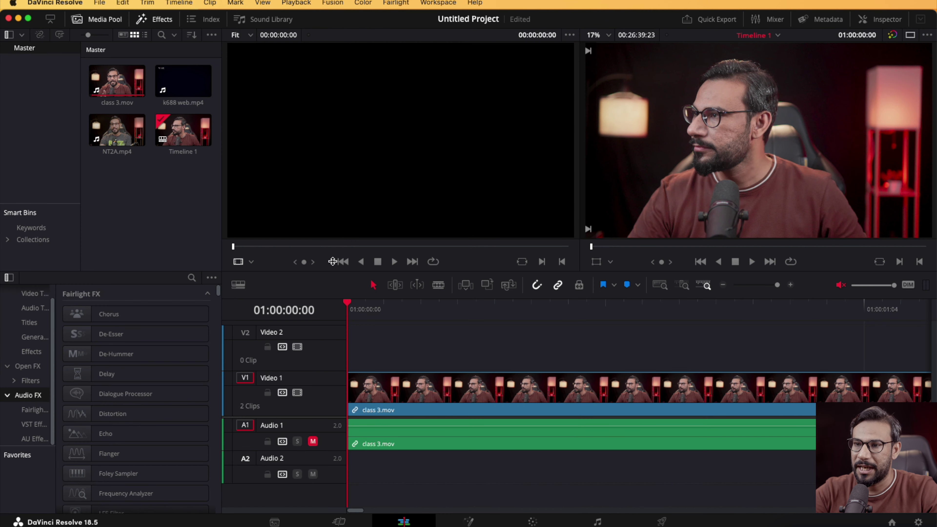
{"action": "key", "text": "space"}
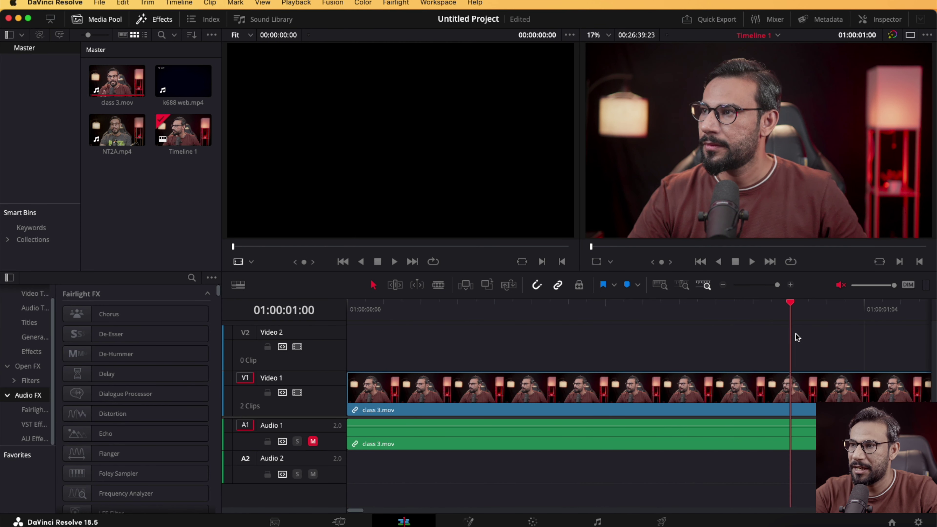
{"action": "left_click_drag", "start_coordinate": [791, 337], "coordinate": [752, 336]}
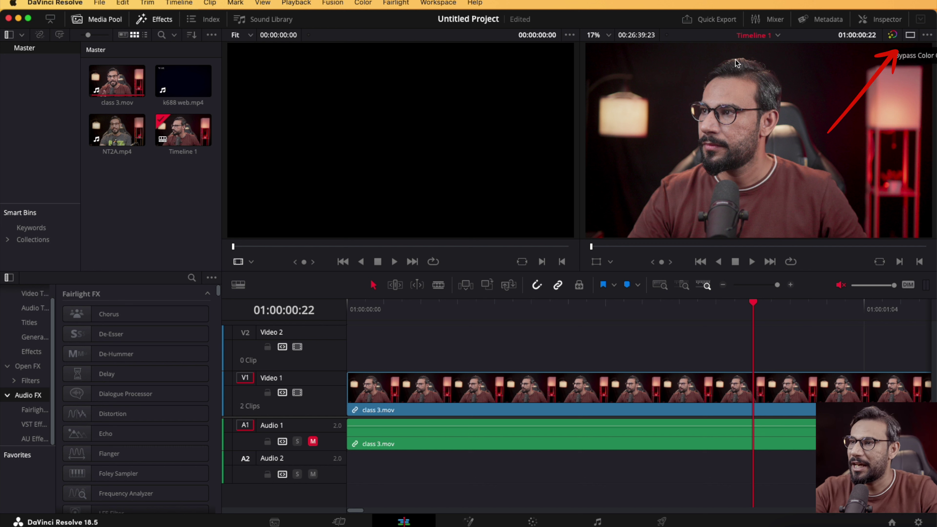
Step: Toggle between the single and dual viewer layouts, finishing with only the timeline viewer displayed
{"action": "left_click", "coordinate": [911, 36]}
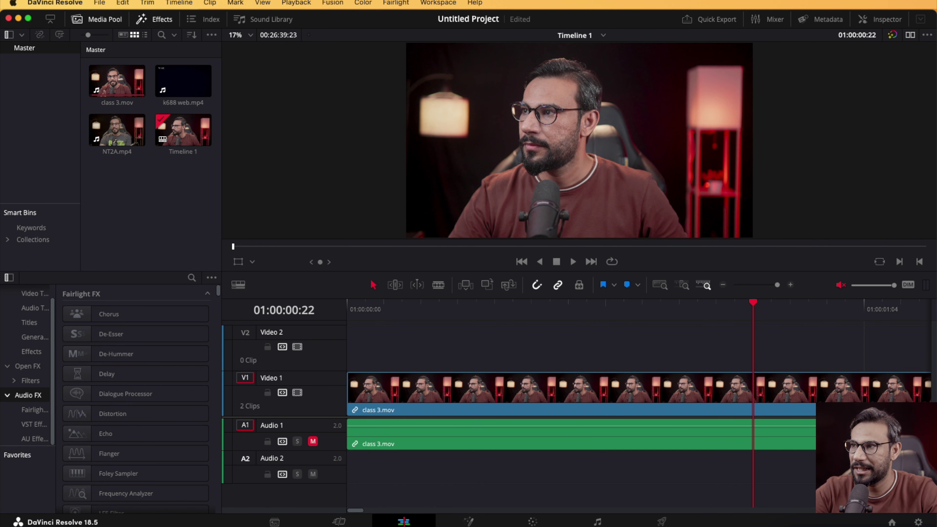
{"action": "left_click", "coordinate": [910, 35]}
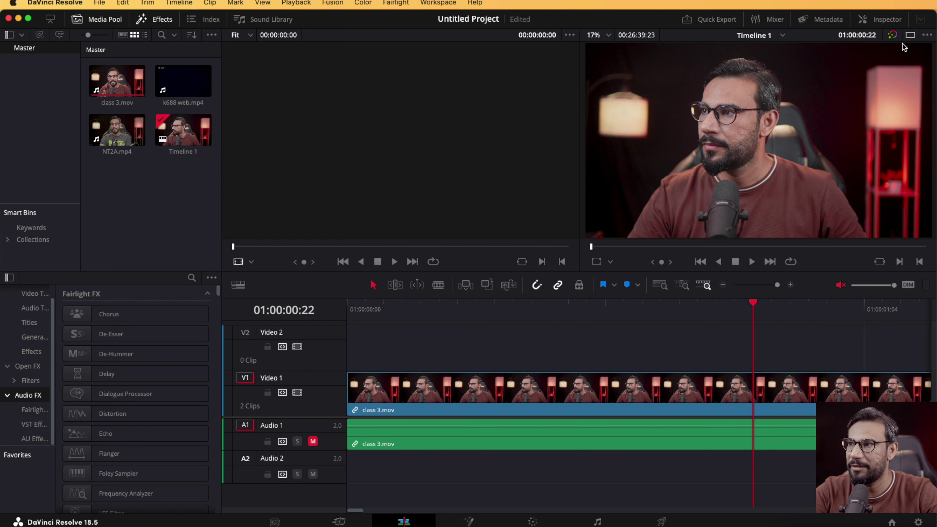
{"action": "left_click", "coordinate": [910, 35]}
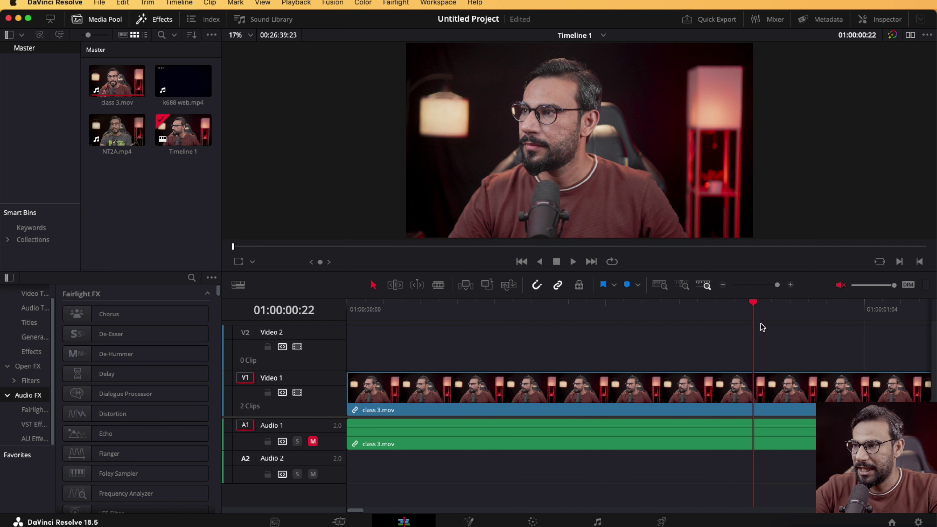
Step: Move the playhead to 01:00:00:03 and replace the first class 3.mov clip on Video 1 with a fresh copy from the media pool
{"action": "left_click_drag", "start_coordinate": [753, 303], "coordinate": [401, 392]}
{"action": "left_click", "coordinate": [402, 393]}
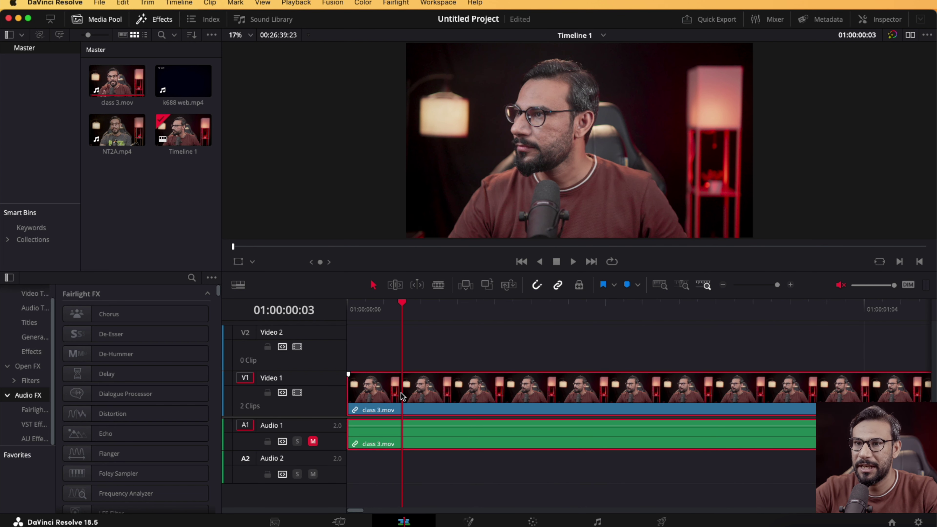
{"action": "left_click", "coordinate": [110, 86]}
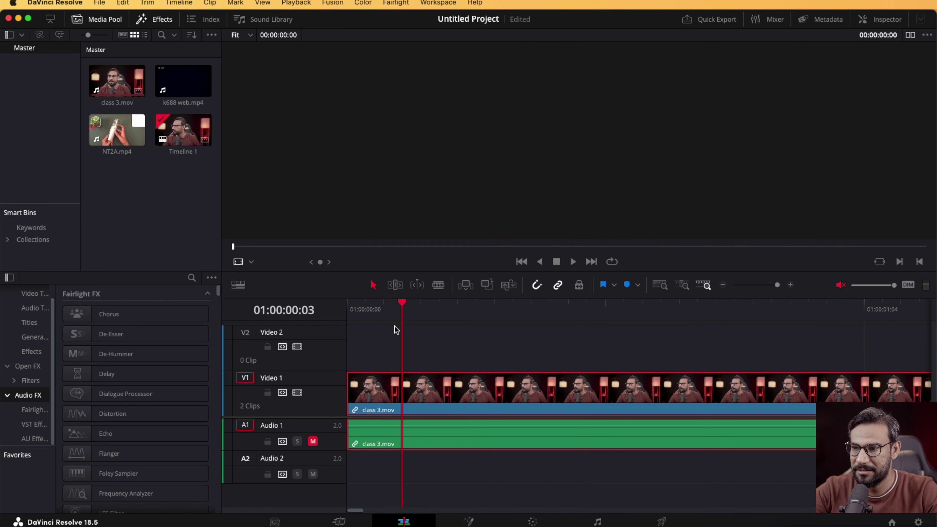
{"action": "left_click", "coordinate": [448, 382]}
{"action": "key", "text": "BackSpace"}
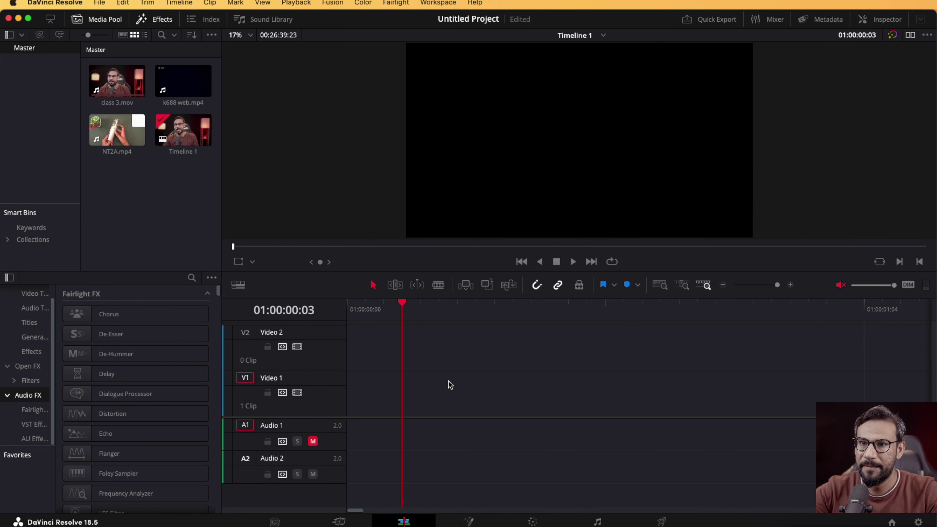
{"action": "left_click_drag", "start_coordinate": [121, 79], "coordinate": [346, 401]}
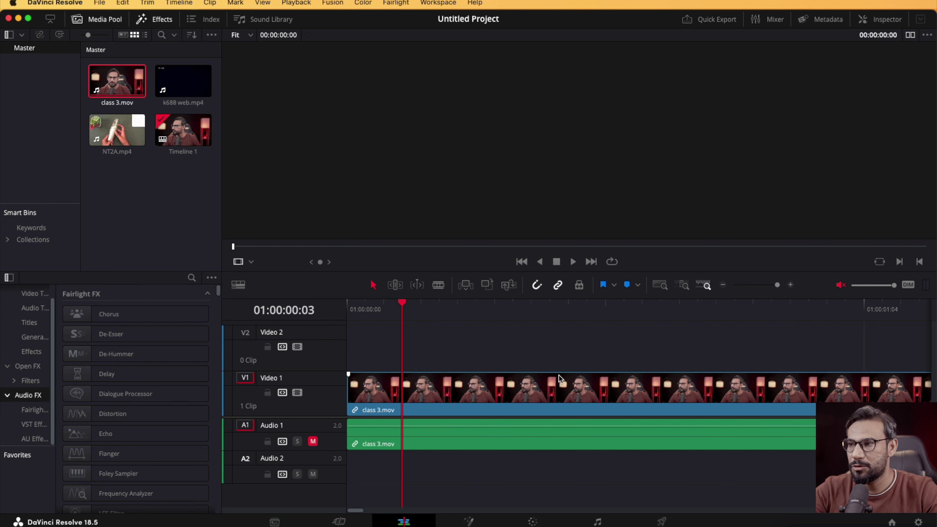
Step: Examine the class 3.mov clip and its audio waveform across the first ten minutes of the timeline
{"action": "scroll", "coordinate": [559, 375], "scroll_direction": "right", "scroll_amount": 10}
{"action": "scroll", "coordinate": [558, 375], "scroll_direction": "left", "scroll_amount": 10}
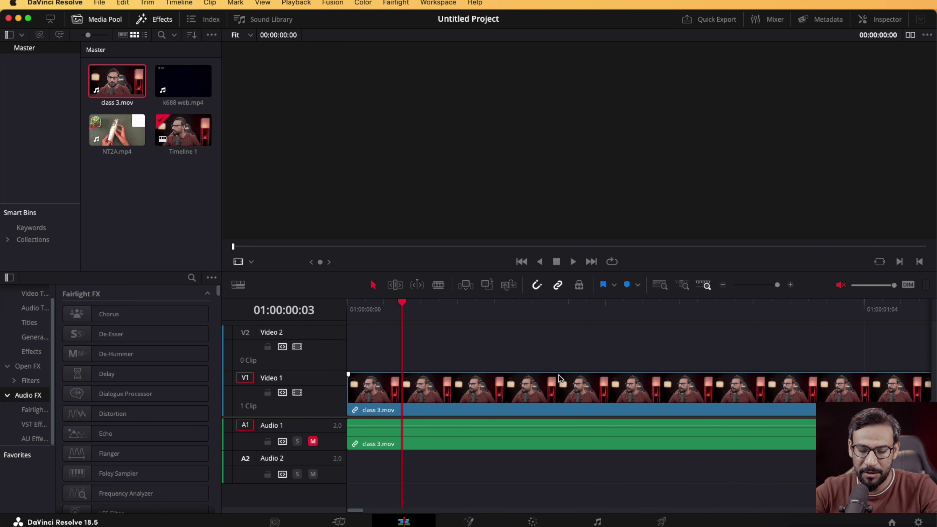
{"action": "key", "text": "super+minus"}
{"action": "key", "text": "super+minus"}
{"action": "key", "text": "super+minus"}
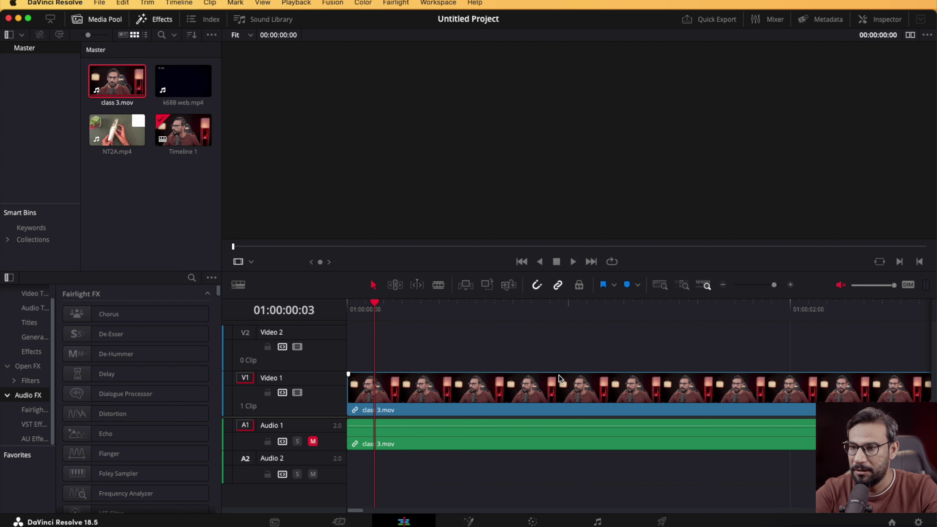
{"action": "key", "text": "super+minus"}
{"action": "key", "text": "super+minus"}
{"action": "key", "text": "super+minus"}
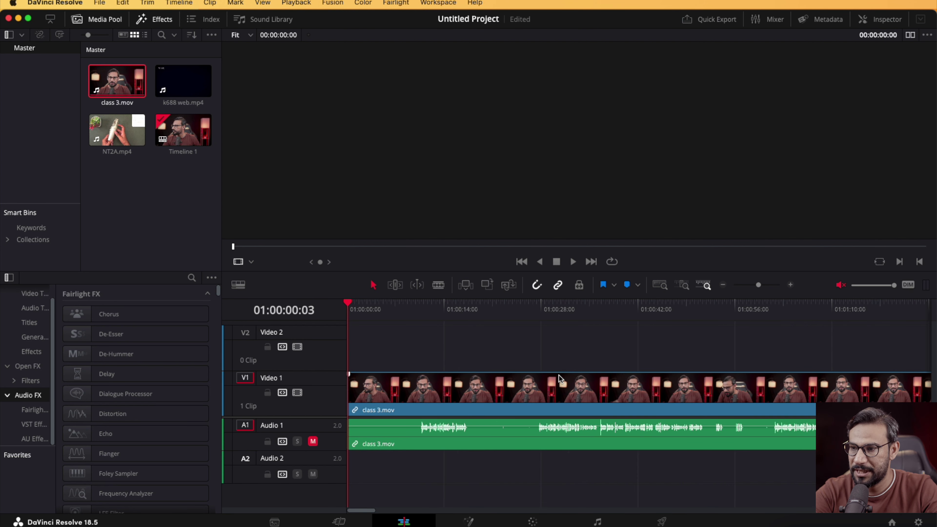
{"action": "key", "text": "super+minus"}
{"action": "key", "text": "super+minus"}
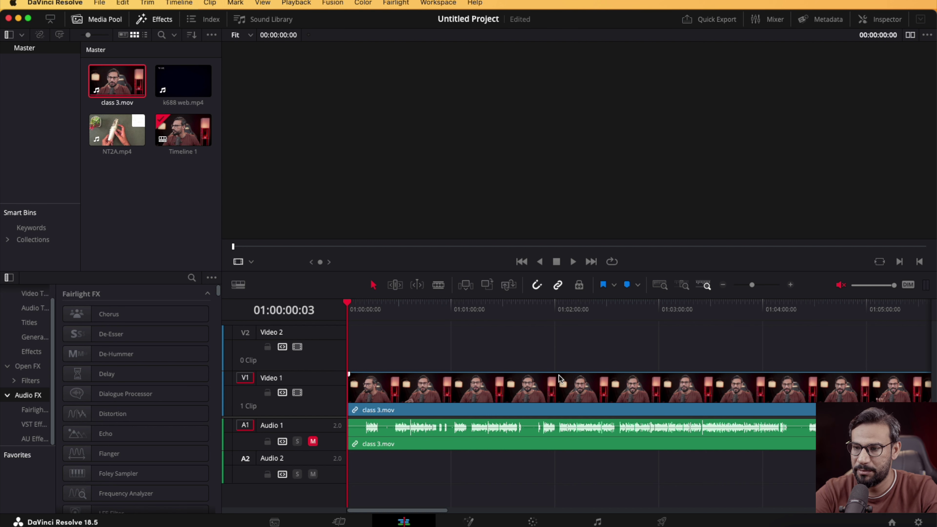
{"action": "key", "text": "super+minus"}
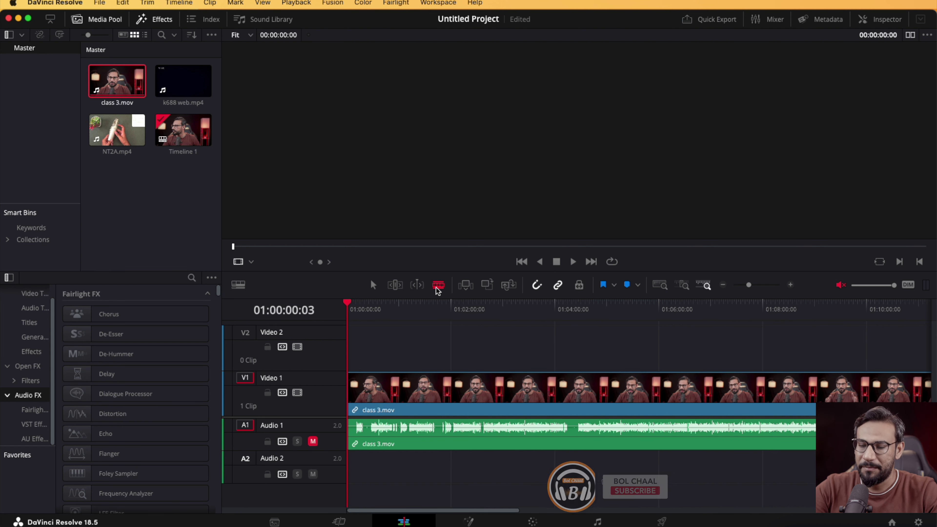
Step: Trim the silent opening off class 3.mov up to the first speech and move the clip back to the timeline start
{"action": "key", "text": "super+equal"}
{"action": "key", "text": "super+equal"}
{"action": "key", "text": "super+equal"}
{"action": "key", "text": "super+equal"}
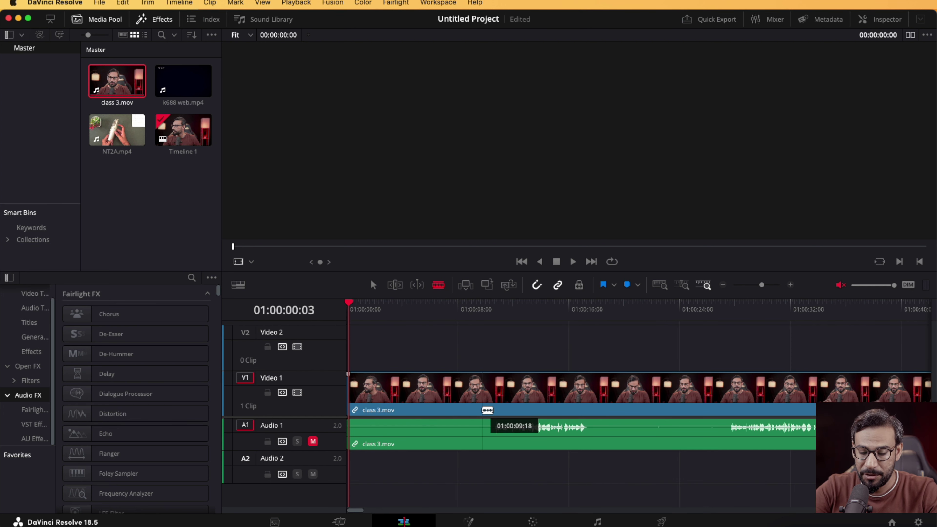
{"action": "key", "text": "a"}
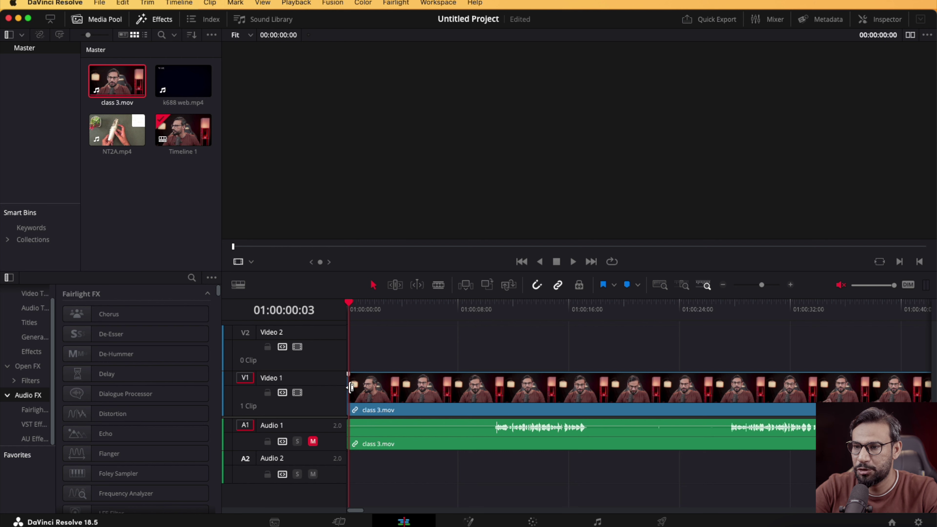
{"action": "left_click_drag", "start_coordinate": [348, 387], "coordinate": [491, 390]}
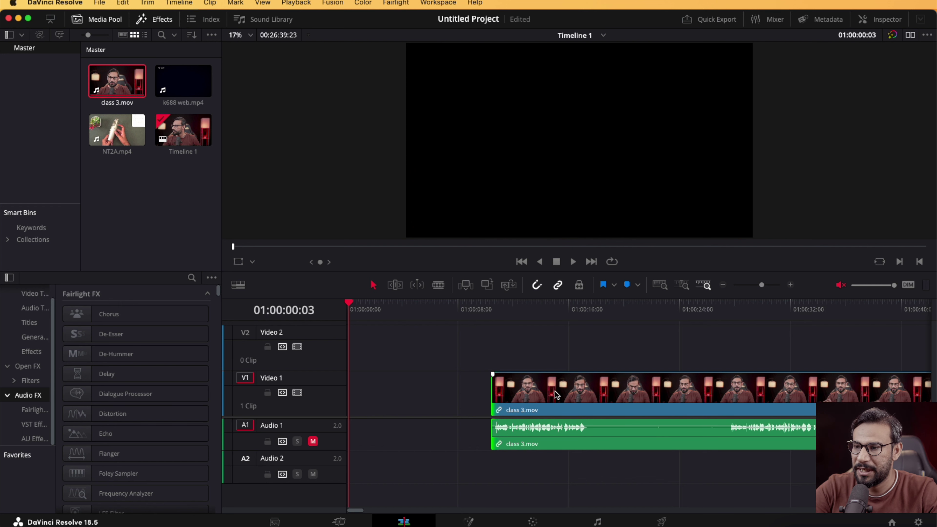
{"action": "left_click_drag", "start_coordinate": [555, 393], "coordinate": [413, 393]}
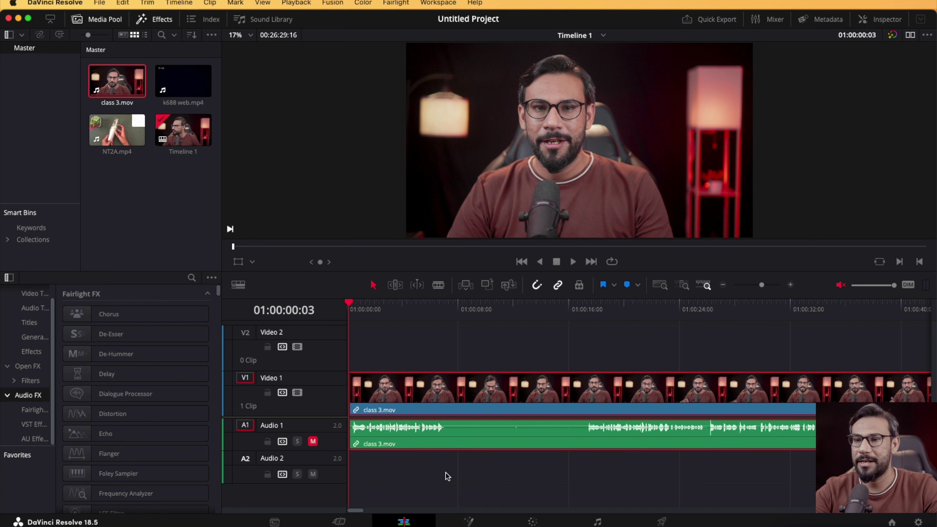
Step: Cut class 3.mov with the Blade tool where the first stretch of speech ends, at about 01:00:07
{"action": "left_click", "coordinate": [438, 285]}
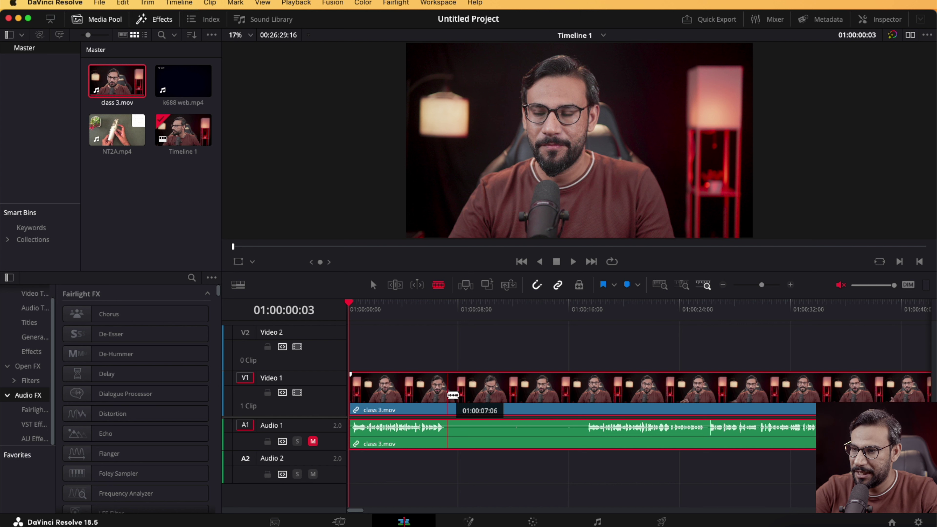
{"action": "left_click", "coordinate": [450, 395]}
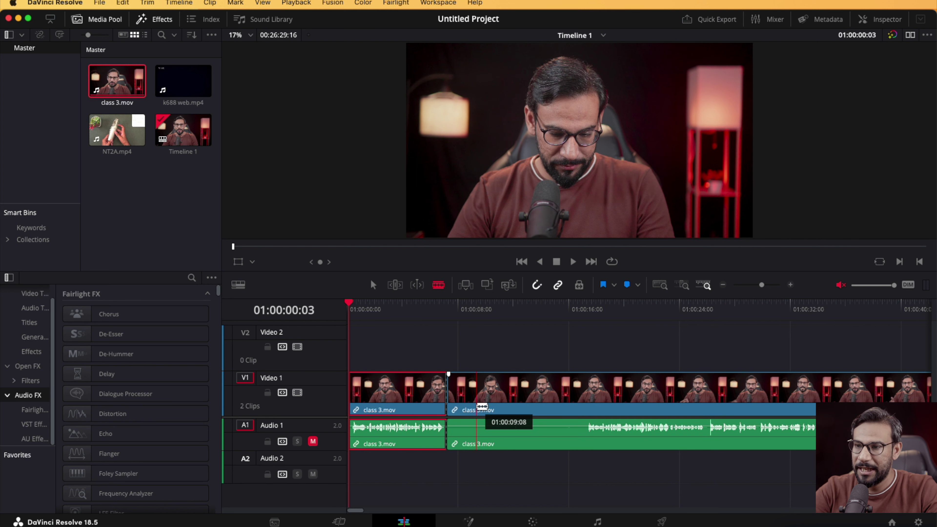
Step: Try moving the edit point between the two class 3.mov clips to about 01:00:17, and undo the change
{"action": "key", "text": "a"}
{"action": "left_click", "coordinate": [448, 390]}
{"action": "left_click_drag", "start_coordinate": [448, 389], "coordinate": [583, 392]}
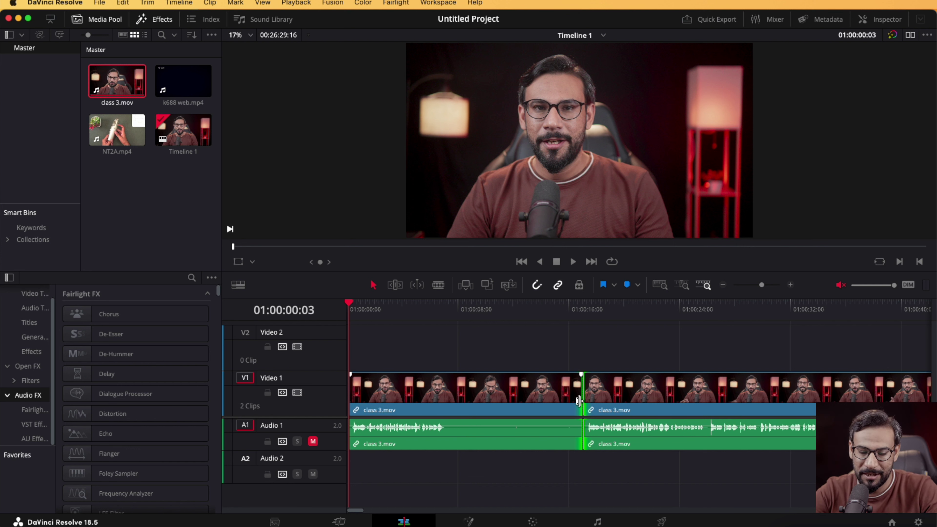
{"action": "key", "text": "super+z"}
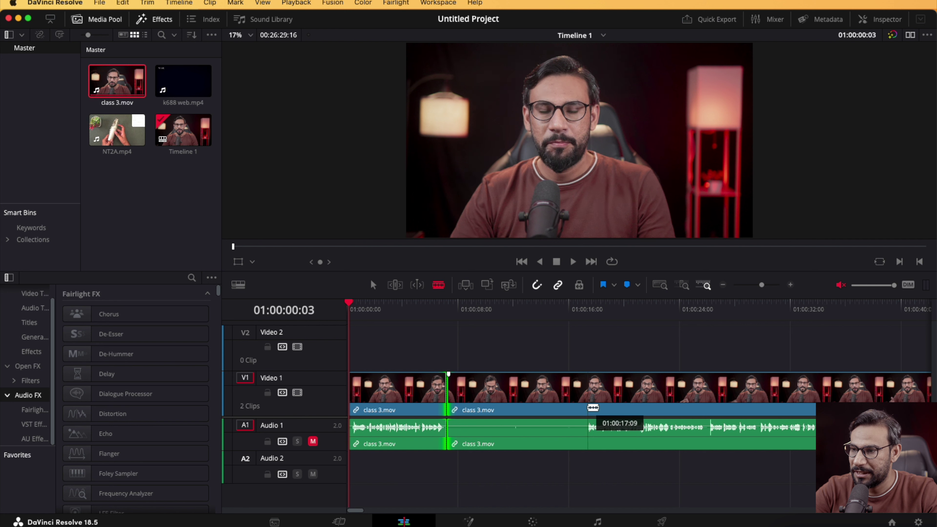
Step: Cut class 3.mov where speech resumes at about 01:00:17 and remove the silent middle section, closing the gap
{"action": "left_click", "coordinate": [587, 408]}
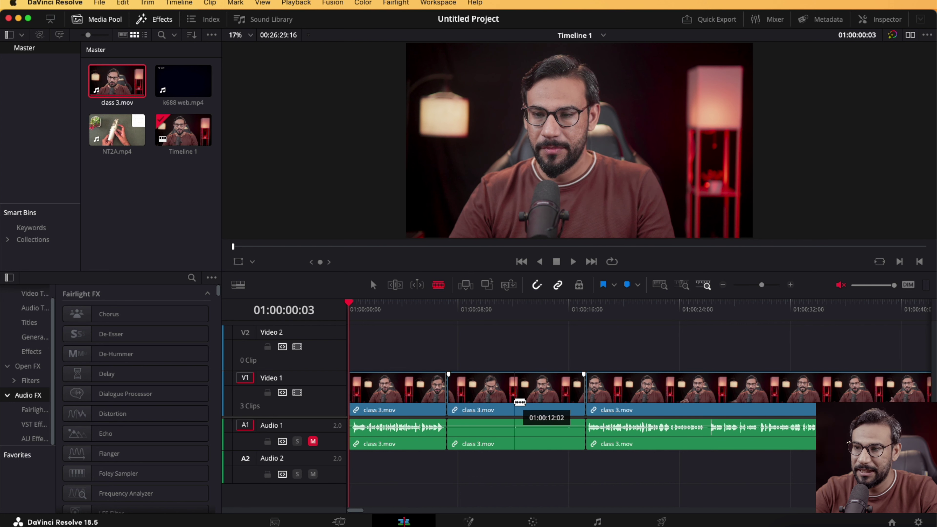
{"action": "key", "text": "a"}
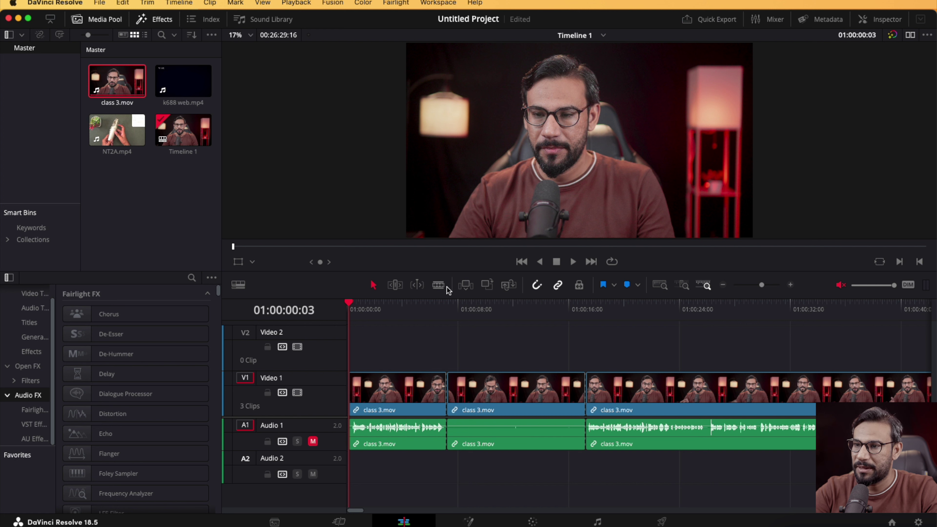
{"action": "left_click", "coordinate": [522, 400]}
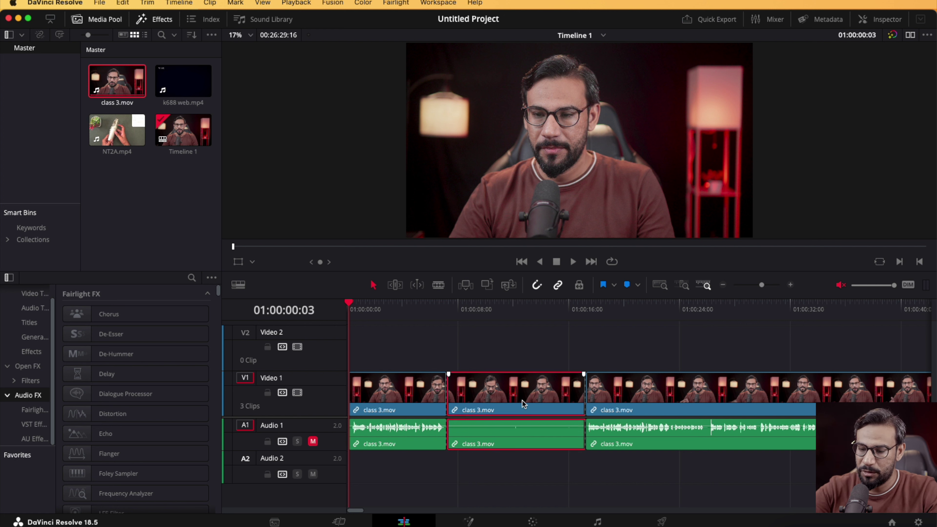
{"action": "key", "text": "Delete"}
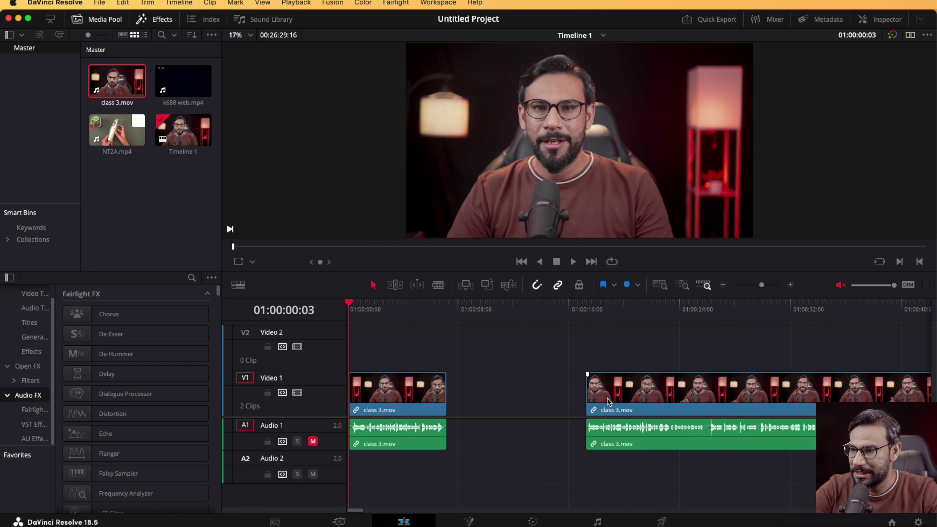
{"action": "left_click_drag", "start_coordinate": [641, 390], "coordinate": [473, 392]}
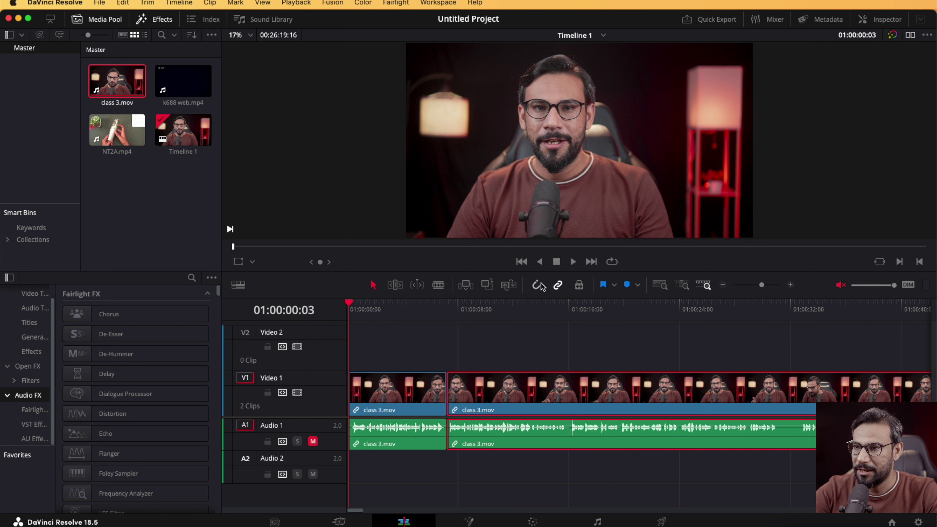
Step: Turn off Linked Selection and move the second class 3.mov clip so that it starts at about 01:00:32
{"action": "left_click_drag", "start_coordinate": [477, 398], "coordinate": [503, 395]}
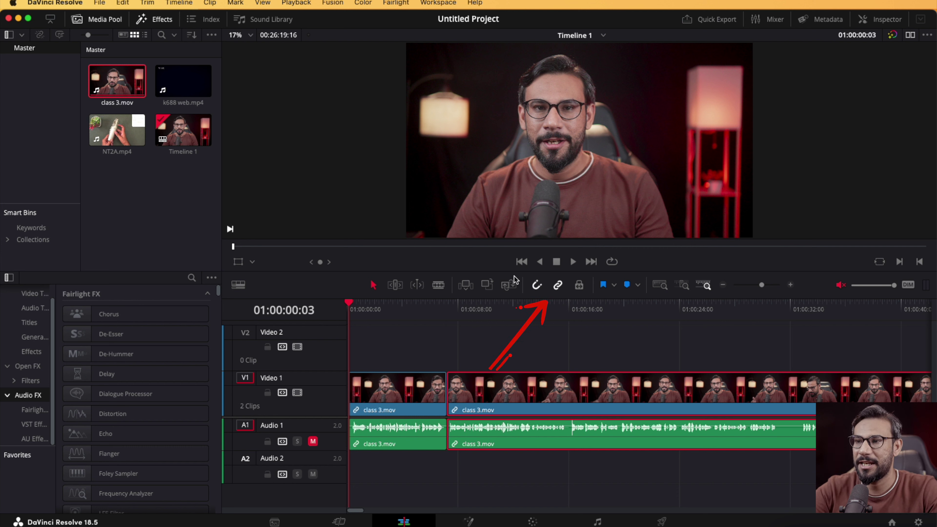
{"action": "left_click", "coordinate": [559, 287]}
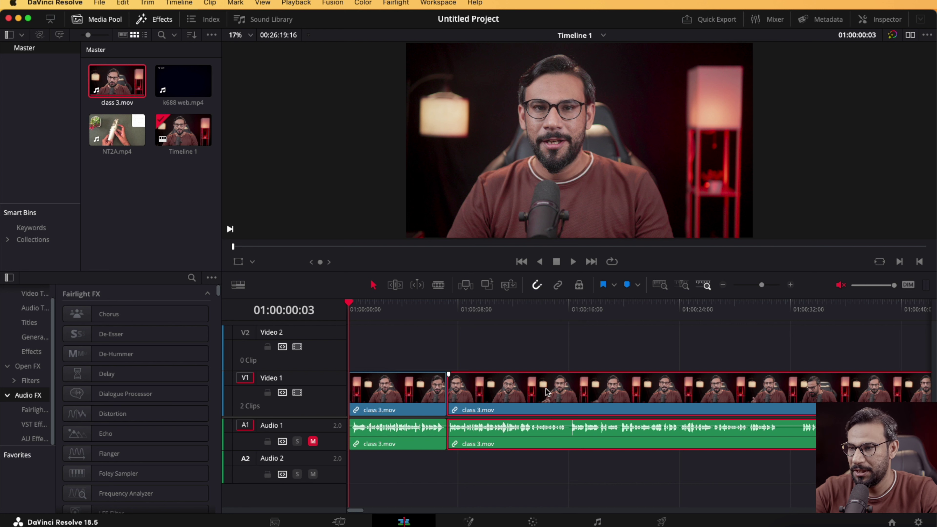
{"action": "left_click_drag", "start_coordinate": [545, 389], "coordinate": [859, 402]}
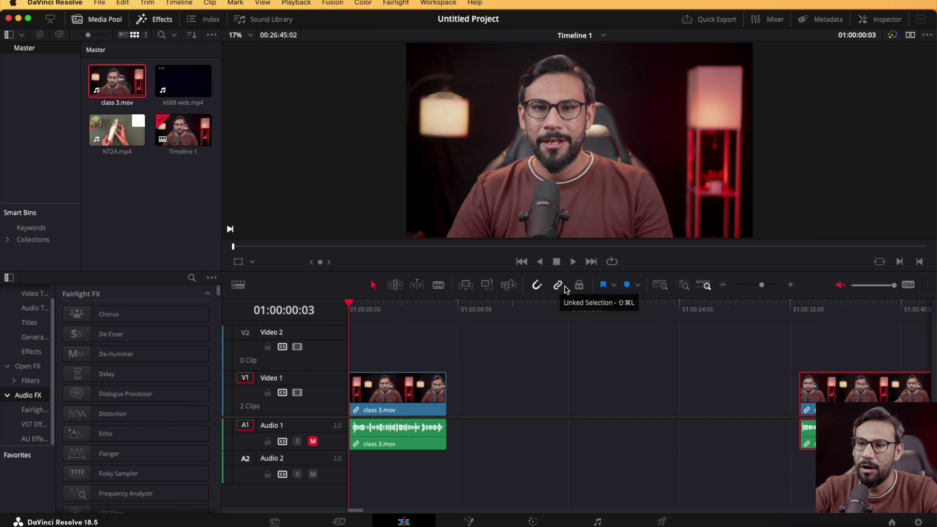
Step: Add NT2A.mp4 between the class 3.mov clips and shift its Audio 2 sound and Video 3 picture independently of each other
{"action": "left_click", "coordinate": [183, 82]}
{"action": "left_click", "coordinate": [113, 129]}
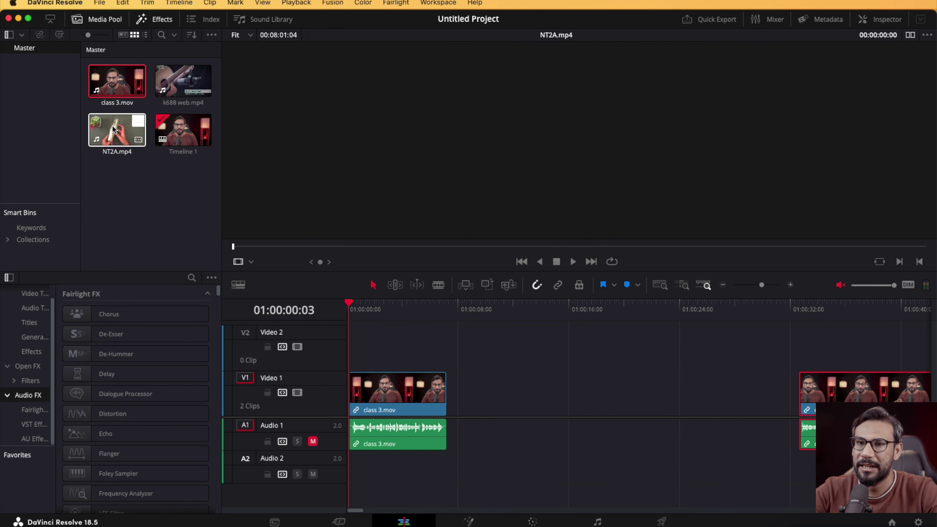
{"action": "left_click_drag", "start_coordinate": [113, 129], "coordinate": [632, 345]}
{"action": "left_click_drag", "start_coordinate": [705, 465], "coordinate": [770, 452]}
{"action": "left_click_drag", "start_coordinate": [670, 350], "coordinate": [621, 323]}
{"action": "scroll", "coordinate": [642, 392], "scroll_direction": "up", "scroll_amount": 3}
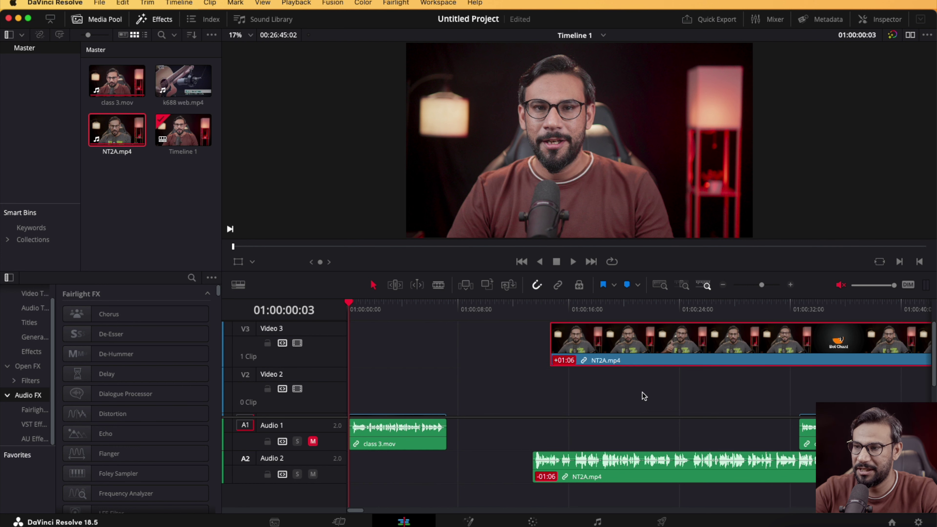
Step: Delete the NT2A.mp4 video from Video 3 and its audio from Audio 2 separately
{"action": "key", "text": "Delete"}
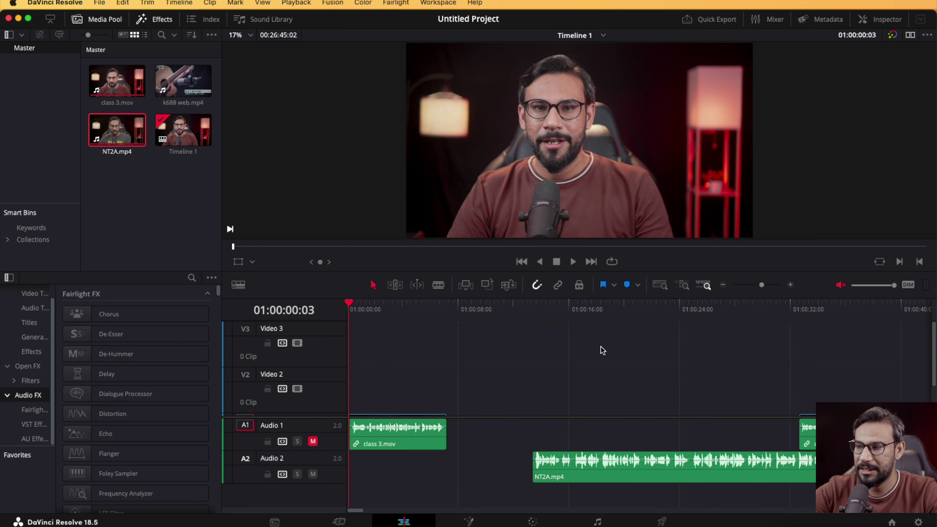
{"action": "left_click", "coordinate": [557, 463]}
{"action": "key", "text": "Delete"}
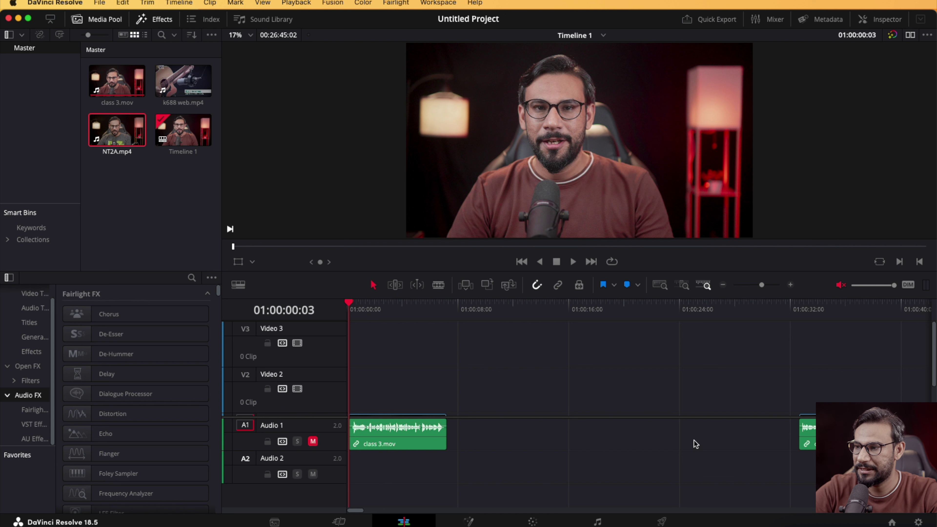
Step: Delete only the audio of the second class 3.mov clip from Audio 1
{"action": "scroll", "coordinate": [701, 372], "scroll_direction": "right", "scroll_amount": 10}
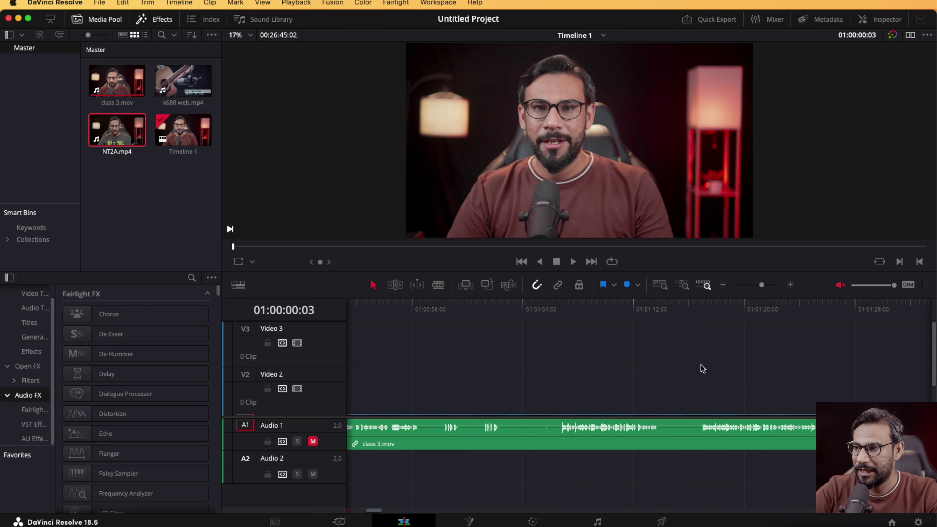
{"action": "scroll", "coordinate": [702, 368], "scroll_direction": "left", "scroll_amount": 10}
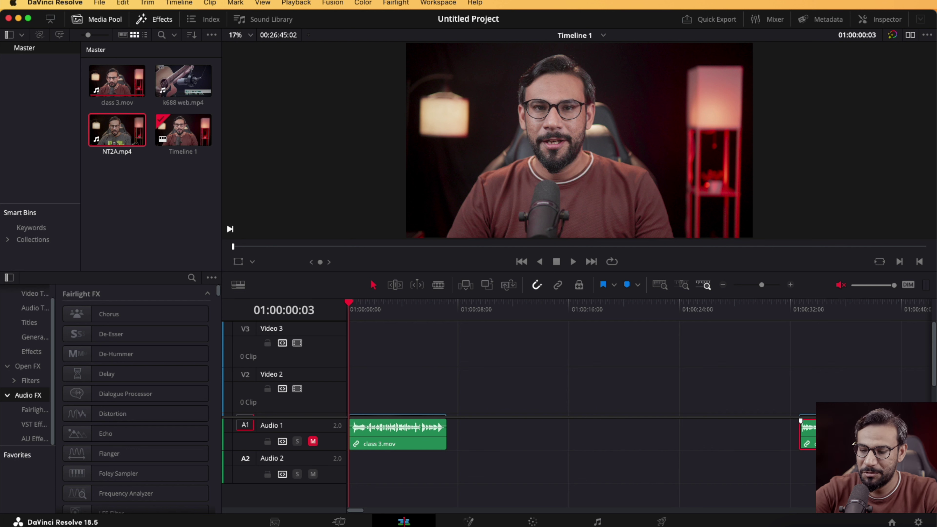
{"action": "key", "text": "Delete"}
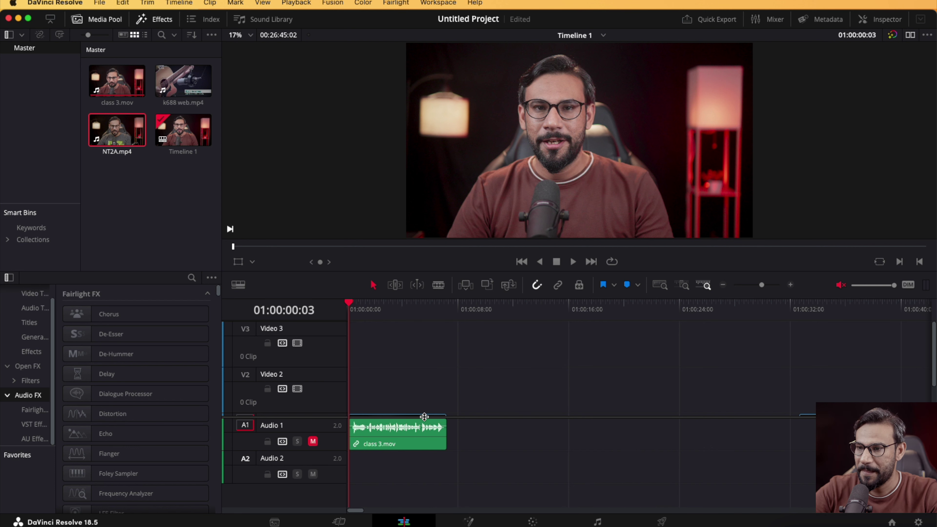
Step: Delete the remaining class 3.mov audio from Audio 1 and both class 3.mov videos from Video 1
{"action": "left_click", "coordinate": [400, 443]}
{"action": "key", "text": "Delete"}
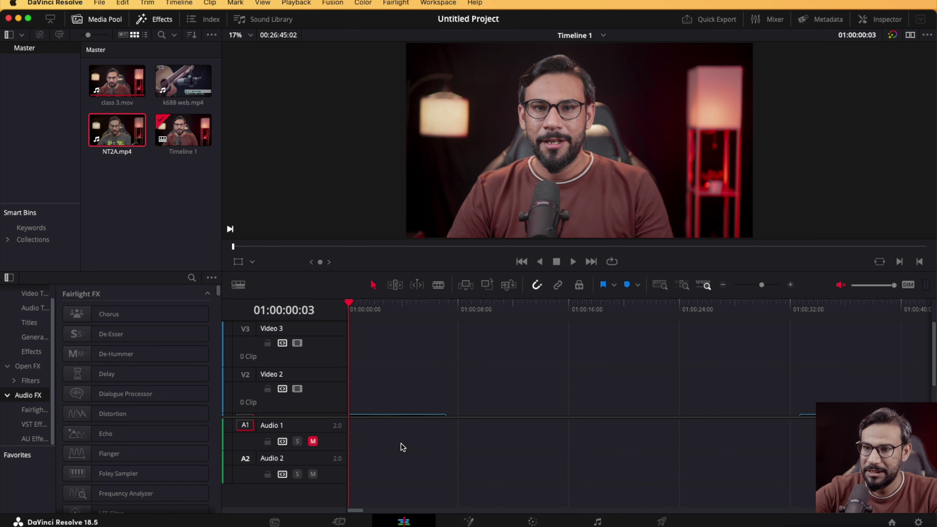
{"action": "scroll", "coordinate": [410, 398], "scroll_direction": "down", "scroll_amount": 2}
{"action": "left_click", "coordinate": [411, 398]}
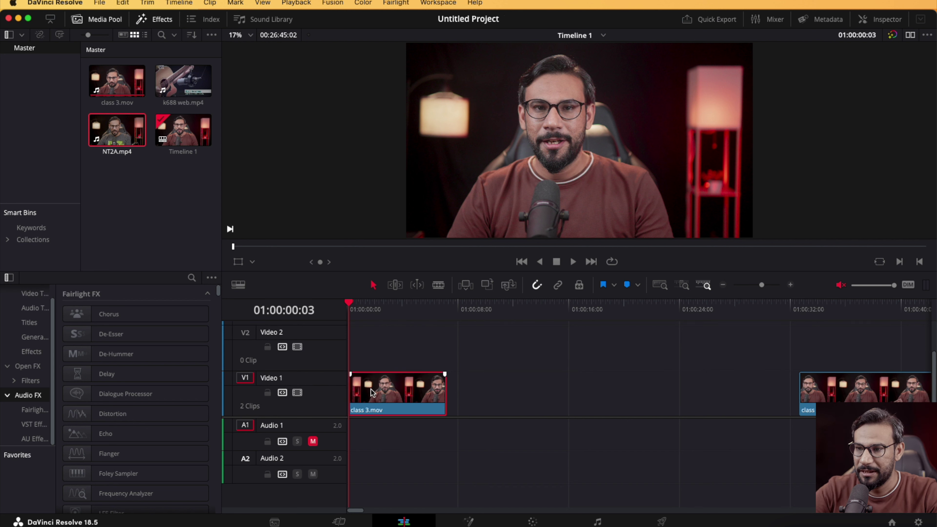
{"action": "key", "text": "Delete"}
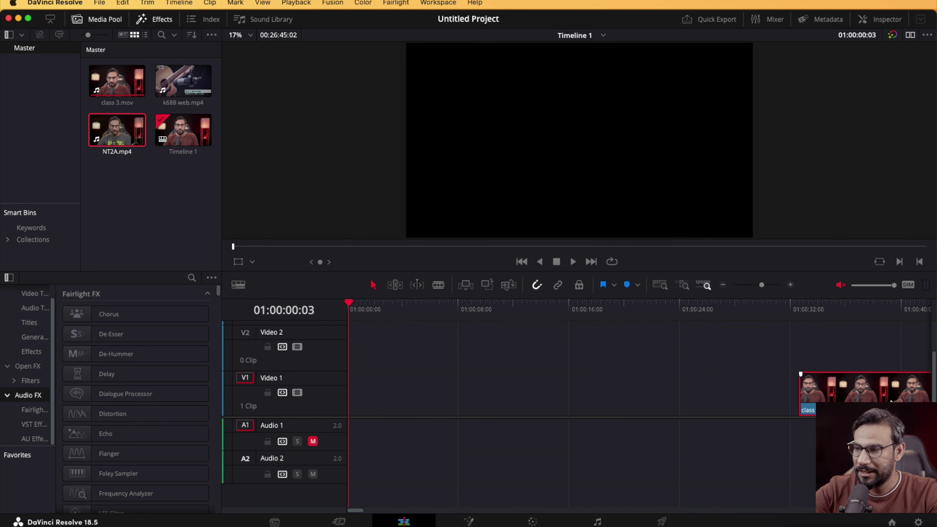
{"action": "key", "text": "Delete"}
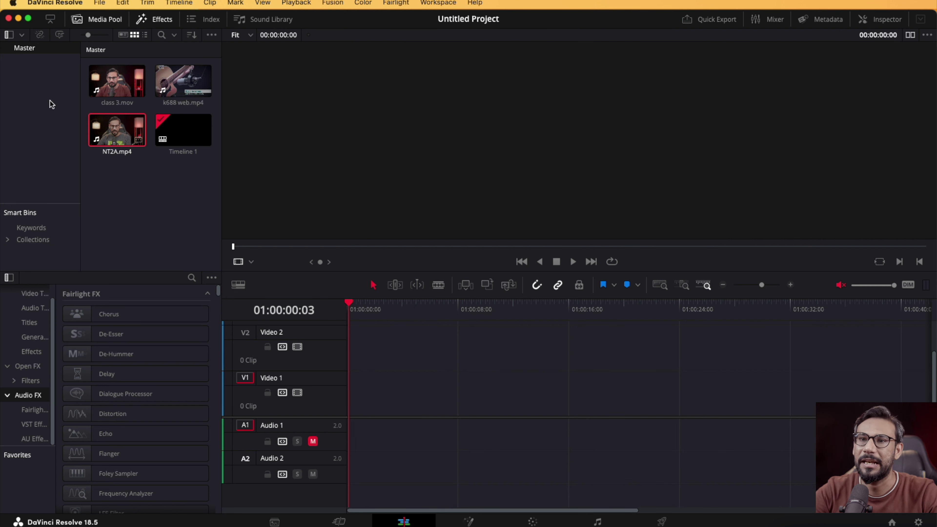
Step: Add class 3.mov with its linked audio to Video 1 and Audio 1 at the start of the timeline
{"action": "left_click", "coordinate": [110, 77]}
{"action": "left_click_drag", "start_coordinate": [109, 74], "coordinate": [349, 387]}
{"action": "mouse_move", "coordinate": [408, 399]}
{"action": "left_mouse_down"}
{"action": "mouse_move", "coordinate": [589, 399]}
{"action": "mouse_move", "coordinate": [370, 378]}
{"action": "mouse_move", "coordinate": [396, 389]}
{"action": "left_mouse_up"}
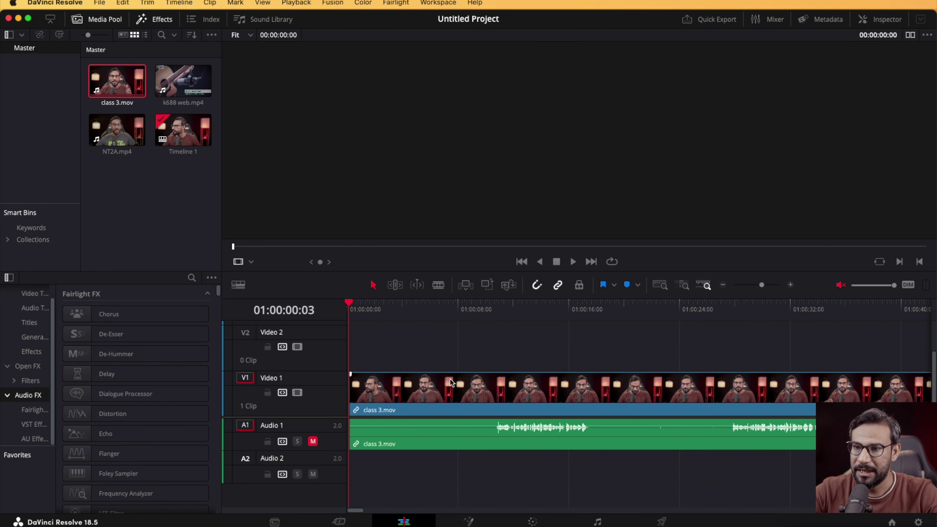
Step: Lock Video 1 and try moving the class 3.mov picture and audio, also lock Audio 1, and unlock both tracks
{"action": "left_click", "coordinate": [267, 394]}
{"action": "left_click_drag", "start_coordinate": [432, 389], "coordinate": [411, 390]}
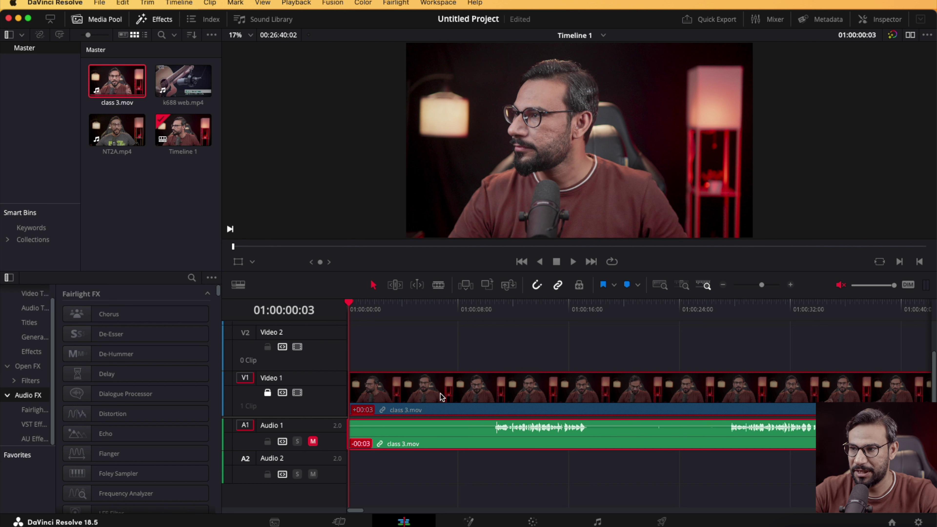
{"action": "left_click_drag", "start_coordinate": [410, 440], "coordinate": [402, 393]}
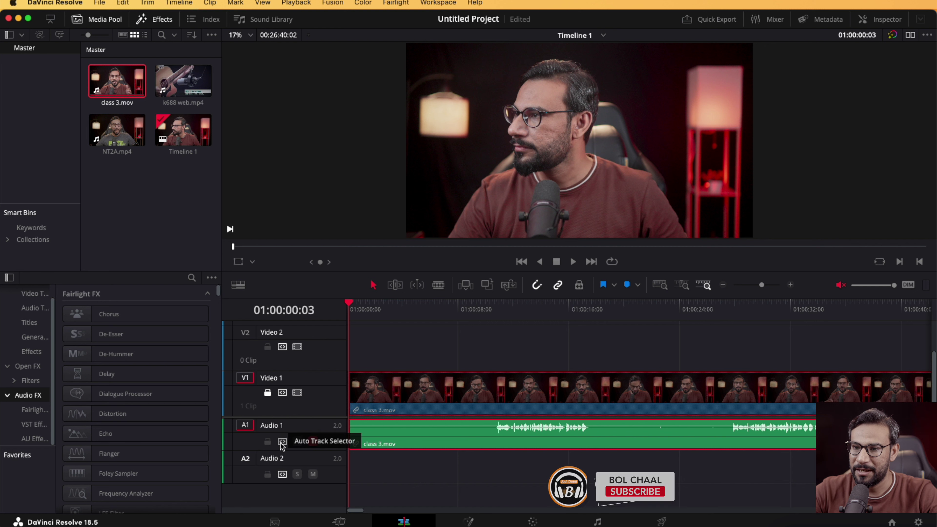
{"action": "left_click", "coordinate": [268, 441]}
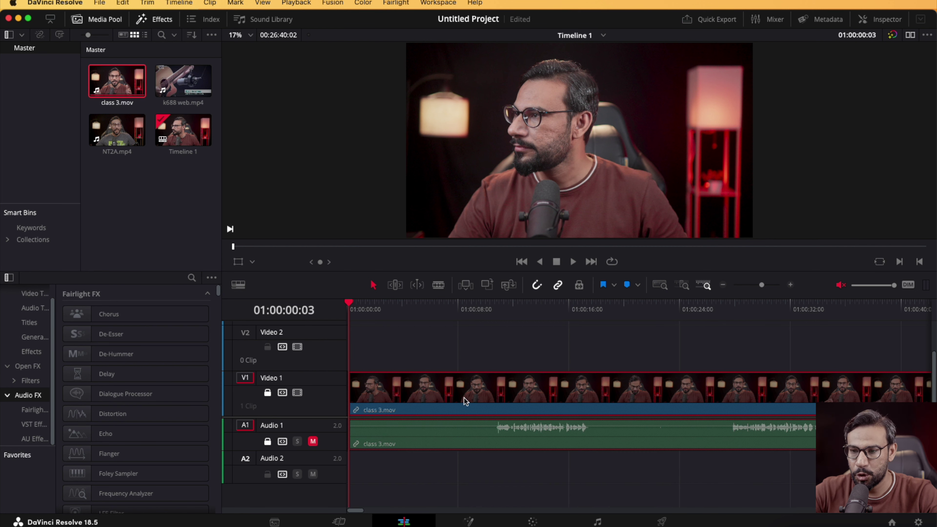
{"action": "left_click", "coordinate": [268, 441]}
{"action": "left_click", "coordinate": [268, 393]}
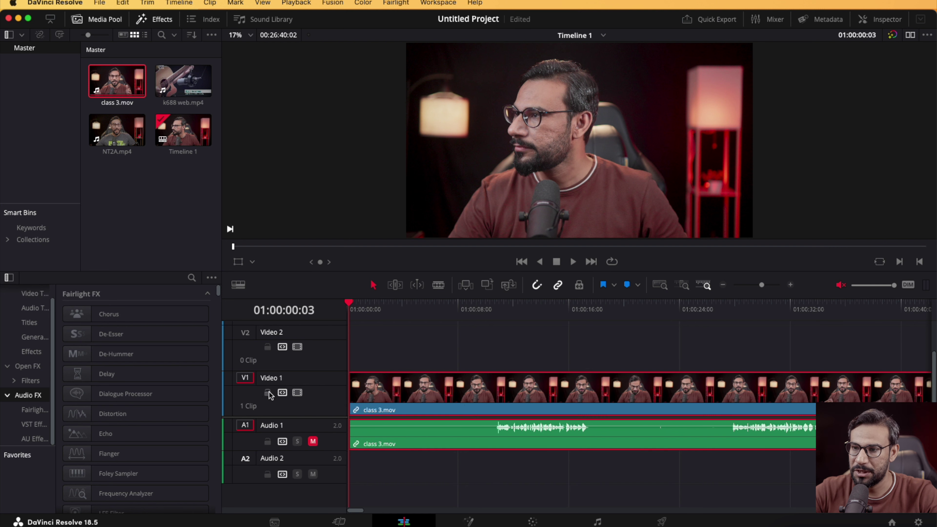
Step: Shift the unlocked class 3.mov clip along Video 1 and return it to the timeline start
{"action": "left_click_drag", "start_coordinate": [462, 395], "coordinate": [642, 403]}
{"action": "left_click_drag", "start_coordinate": [647, 411], "coordinate": [468, 376]}
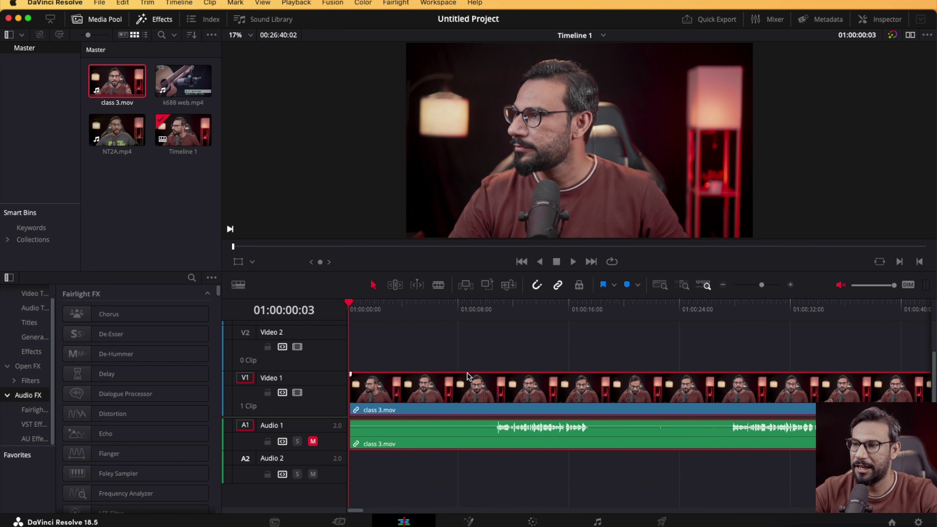
Step: Turn on Position Lock so that clips on all tracks hold their place
{"action": "left_click", "coordinate": [580, 285]}
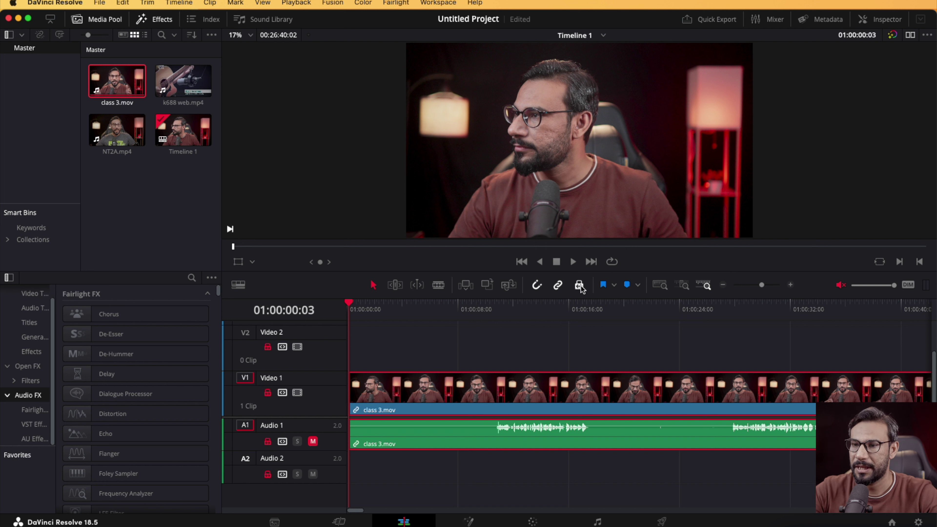
{"action": "scroll", "coordinate": [479, 414], "scroll_direction": "right", "scroll_amount": 10}
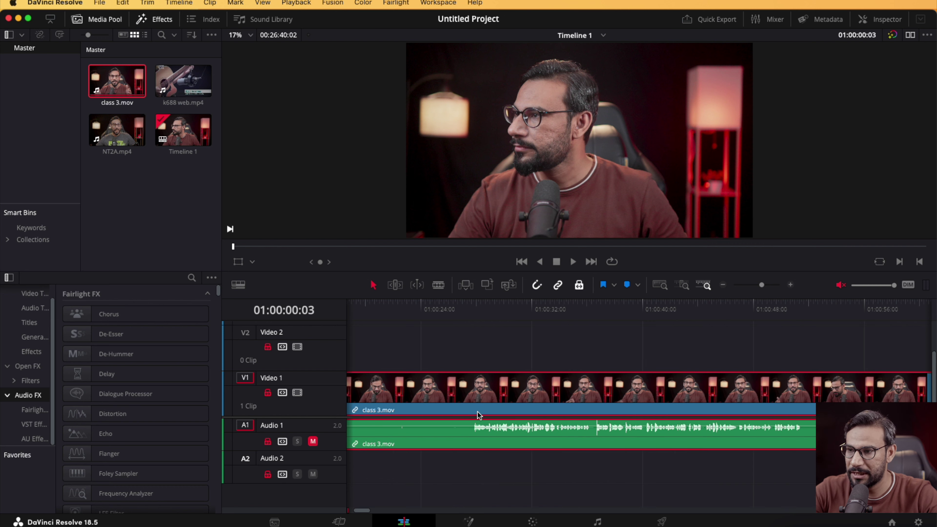
{"action": "scroll", "coordinate": [478, 415], "scroll_direction": "left", "scroll_amount": 10}
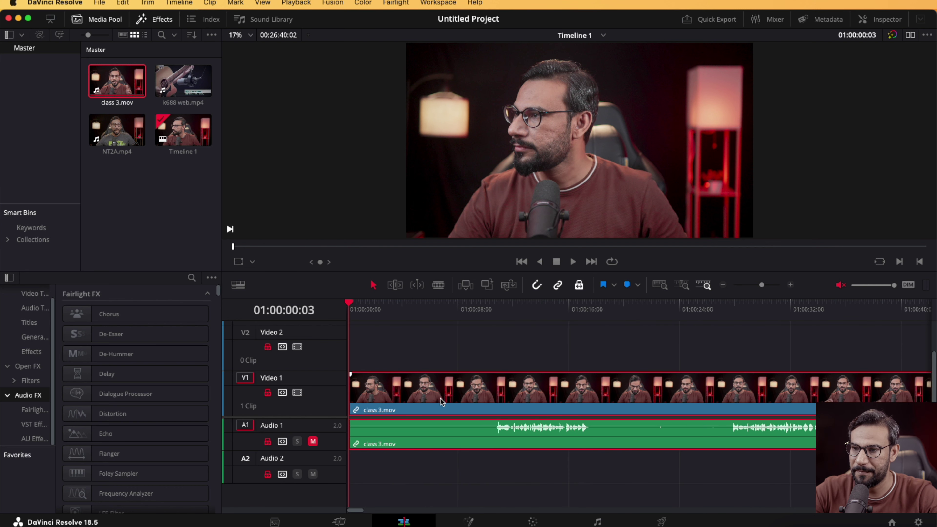
{"action": "scroll", "coordinate": [496, 392], "scroll_direction": "right", "scroll_amount": 3}
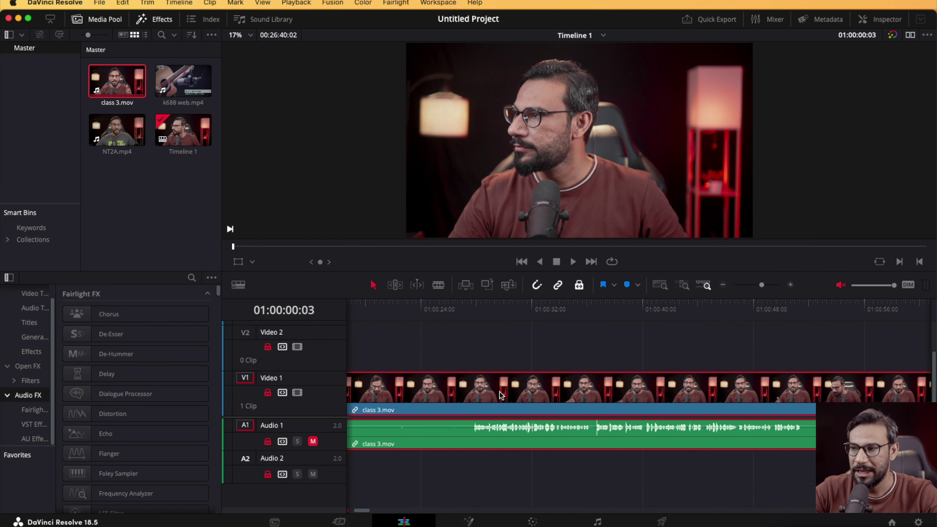
{"action": "scroll", "coordinate": [498, 393], "scroll_direction": "left", "scroll_amount": 3}
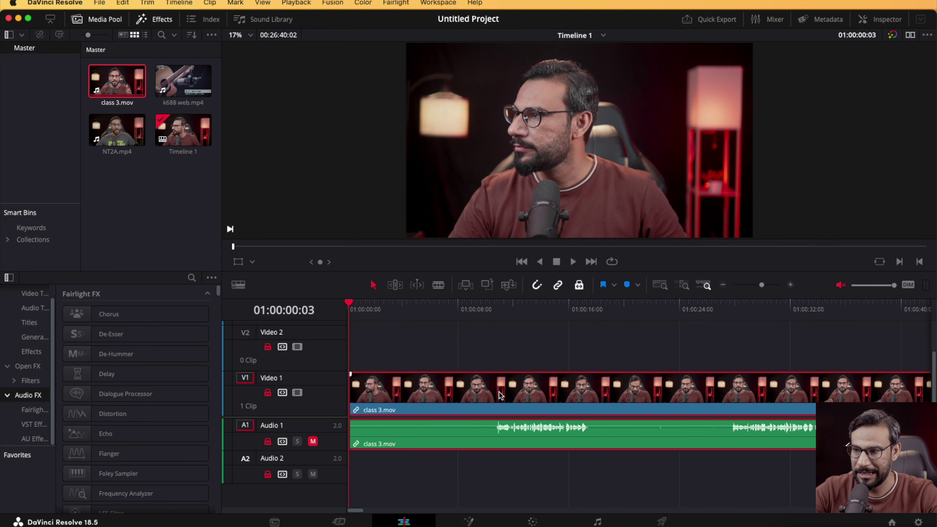
Step: Split class 3.mov at about 01:00:10:15 with the Blade tool and delete the part after the cut
{"action": "key", "text": "b"}
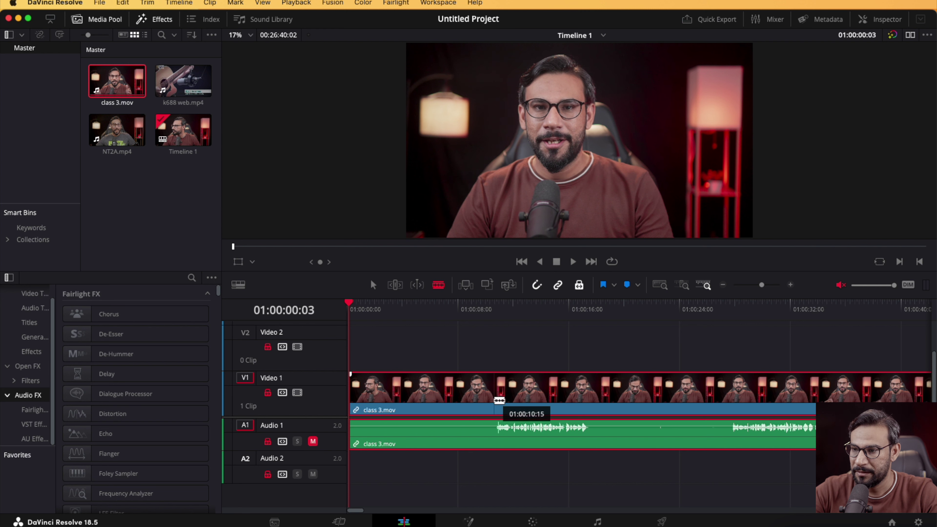
{"action": "left_click", "coordinate": [498, 403]}
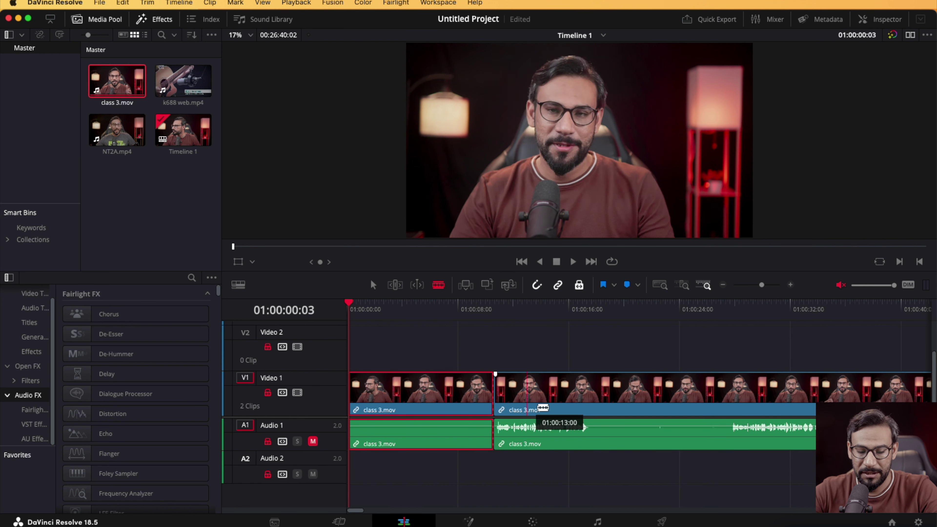
{"action": "key", "text": "a"}
{"action": "left_click", "coordinate": [567, 399]}
{"action": "key", "text": "BackSpace"}
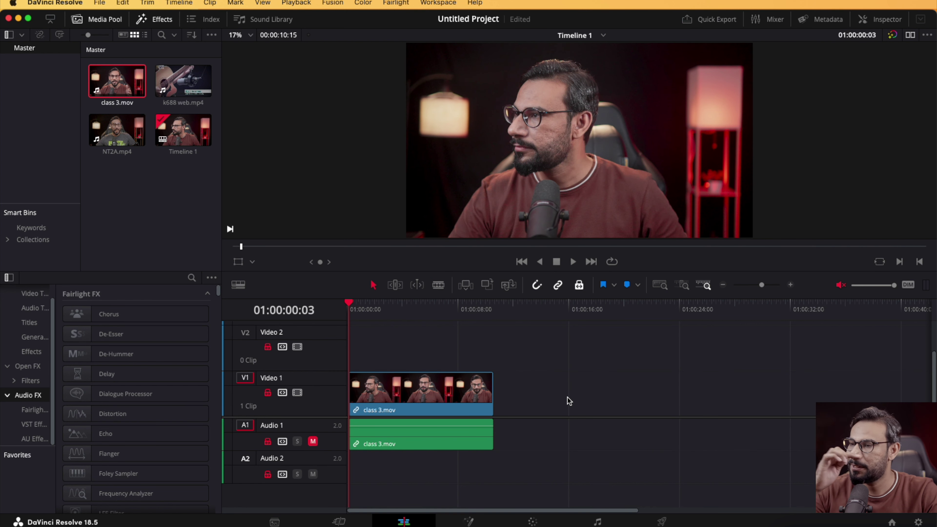
Step: Place NT2A.mp4 directly after class 3.mov on Video 1 and trim it by cutting at about 01:00:22 and deleting the remainder
{"action": "left_click_drag", "start_coordinate": [117, 130], "coordinate": [496, 404]}
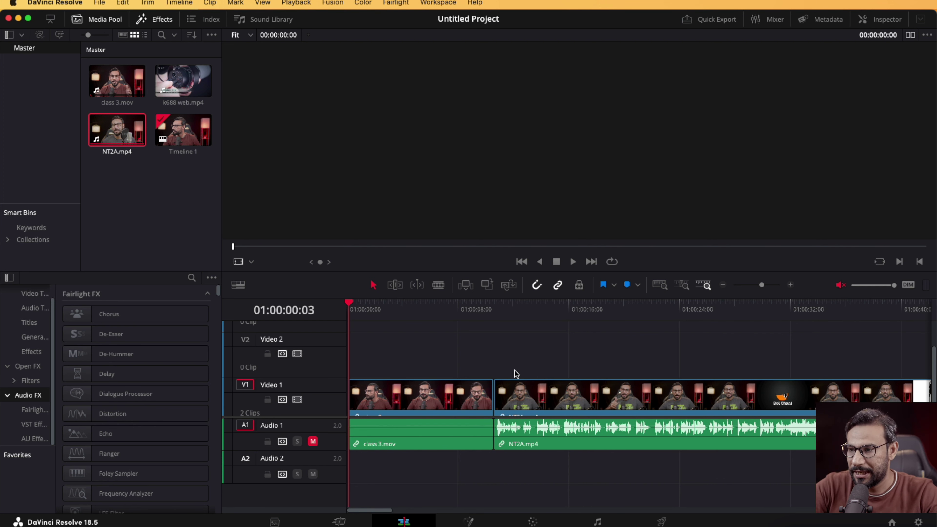
{"action": "key", "text": "b"}
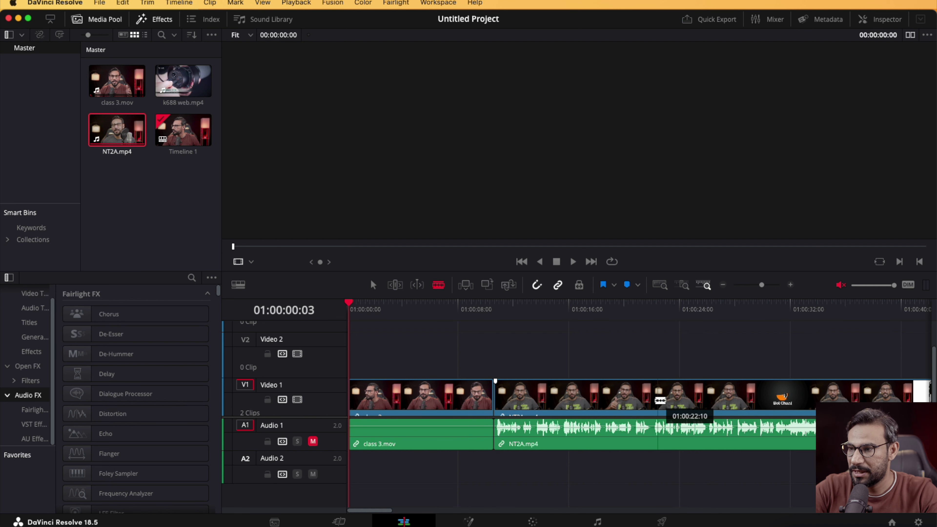
{"action": "left_click", "coordinate": [654, 399]}
{"action": "key", "text": "a"}
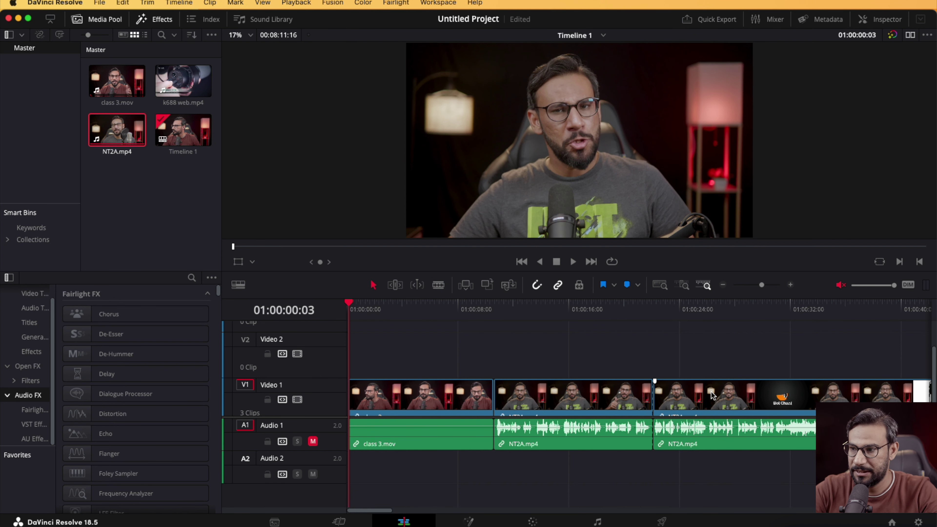
{"action": "left_click", "coordinate": [712, 394]}
{"action": "key", "text": "Delete"}
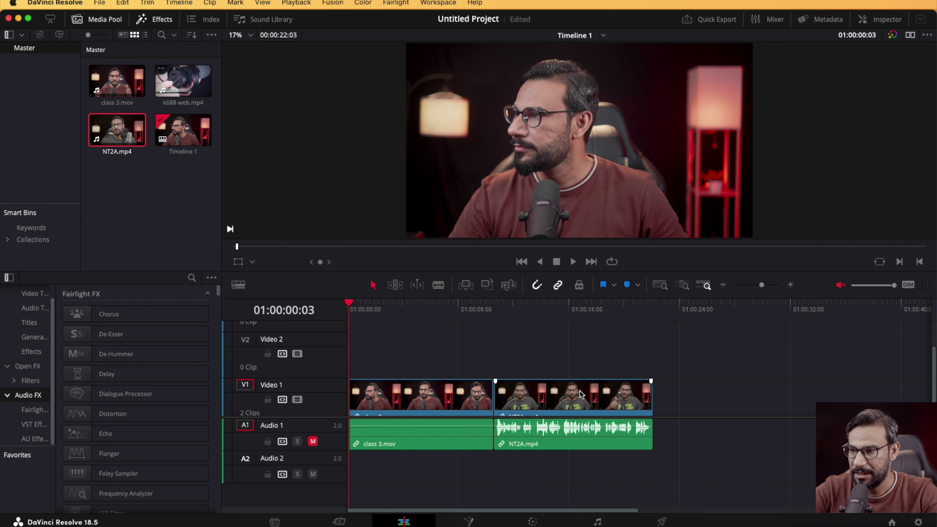
Step: Shift NT2A.mp4 about 3 seconds forward, leaving a gap after class 3.mov, and turn on Position Lock
{"action": "left_click_drag", "start_coordinate": [578, 398], "coordinate": [602, 399]}
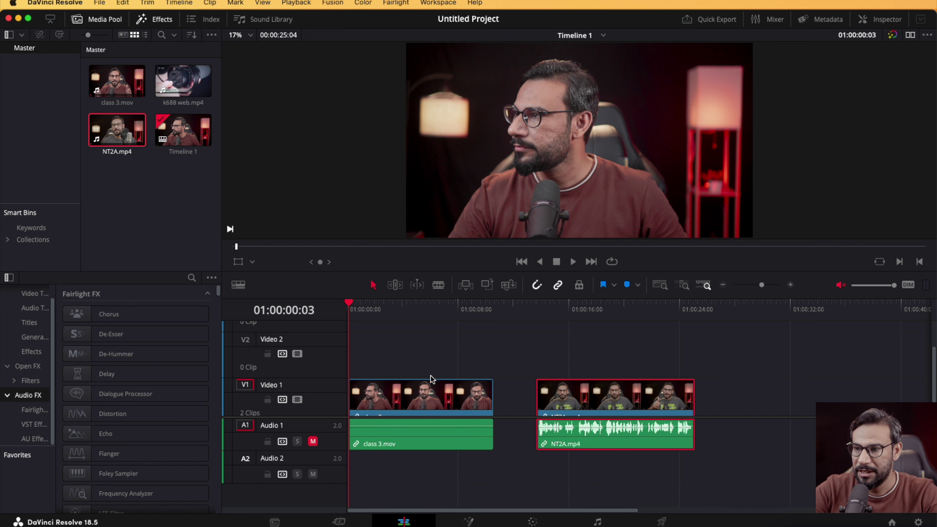
{"action": "scroll", "coordinate": [429, 380], "scroll_direction": "down", "scroll_amount": 1}
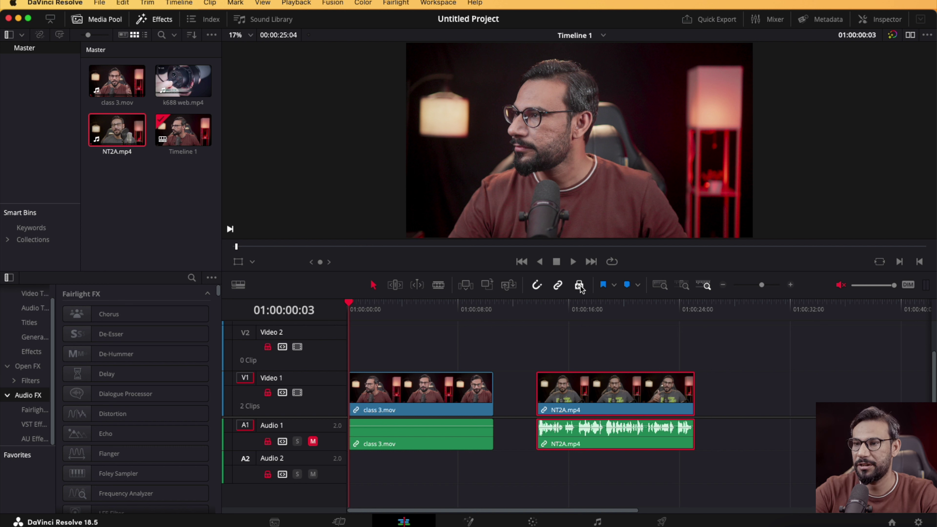
{"action": "left_click", "coordinate": [749, 393]}
{"action": "left_click", "coordinate": [462, 381]}
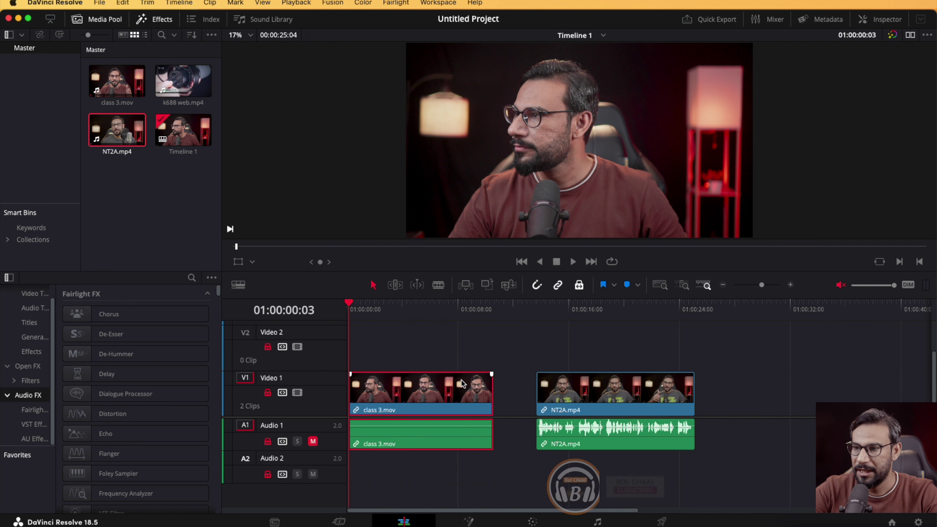
{"action": "left_click", "coordinate": [665, 400]}
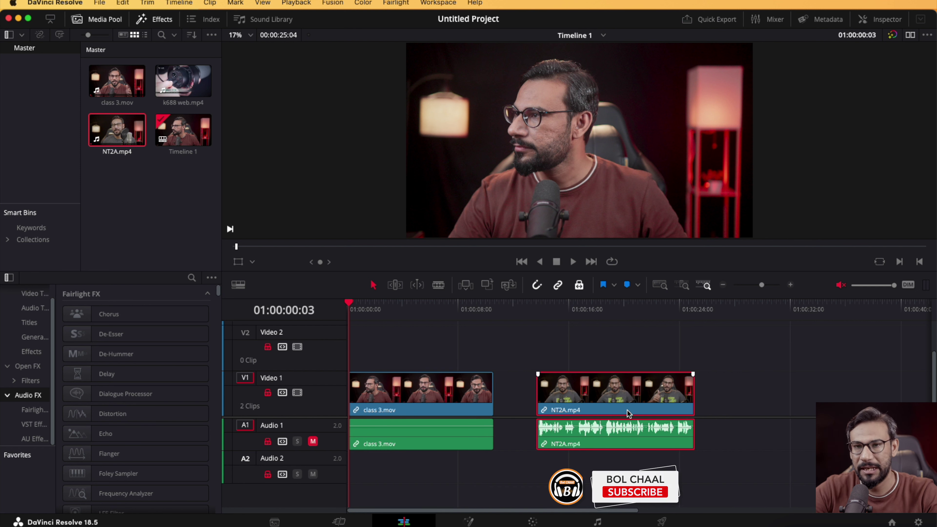